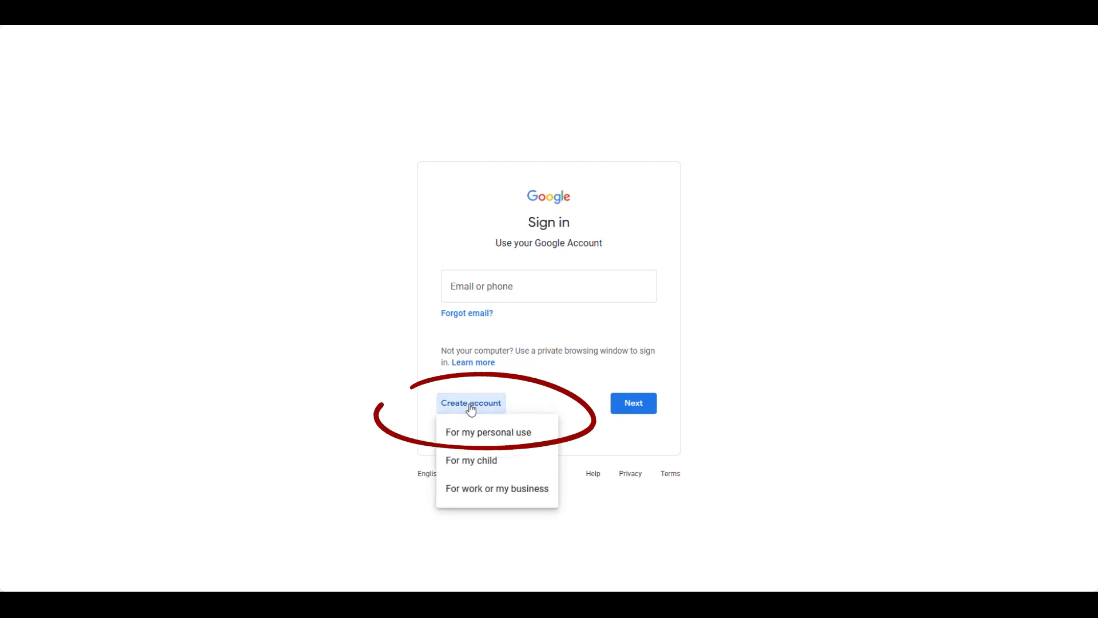
Start creating a Google account for personal use and submit the account holder's first name
{"action": "left_click", "coordinate": [480, 427]}
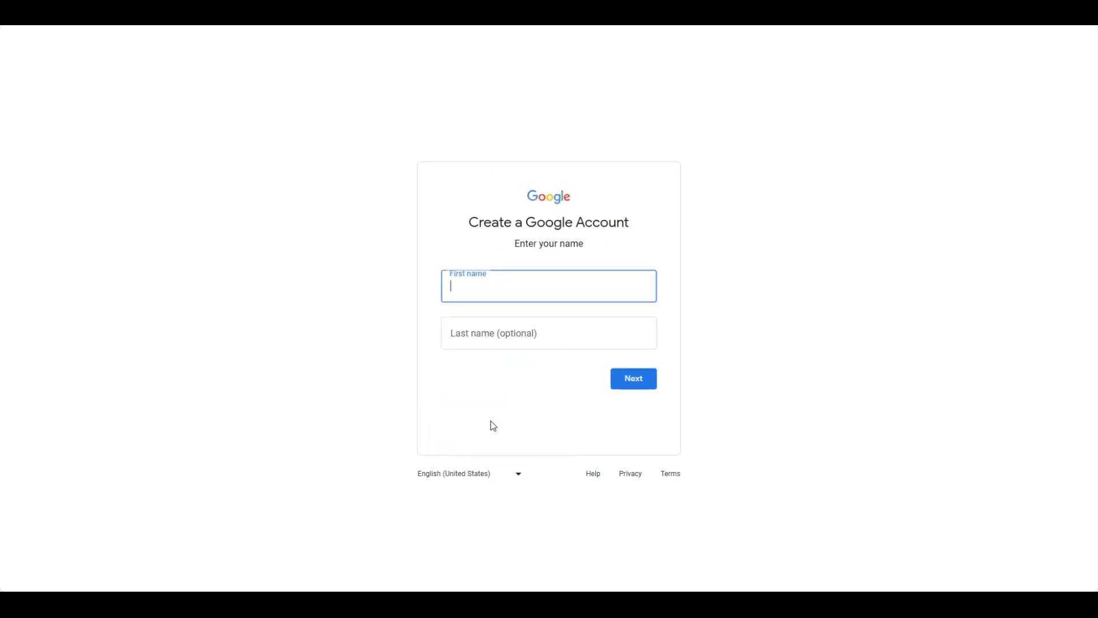
{"action": "type", "text": "khuthani"}
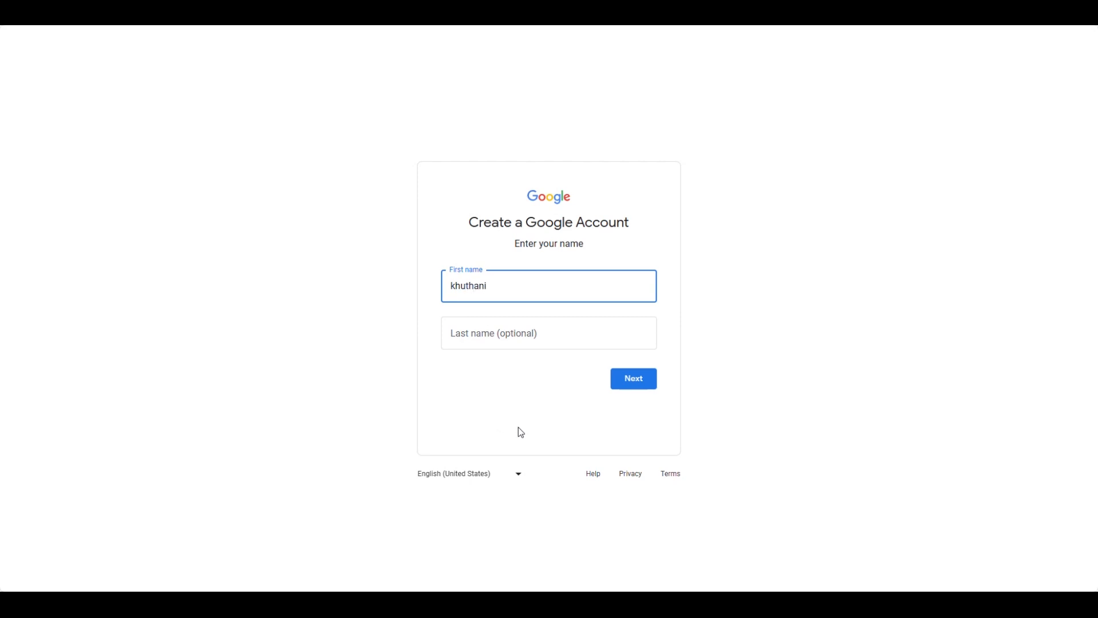
{"action": "left_click", "coordinate": [650, 379]}
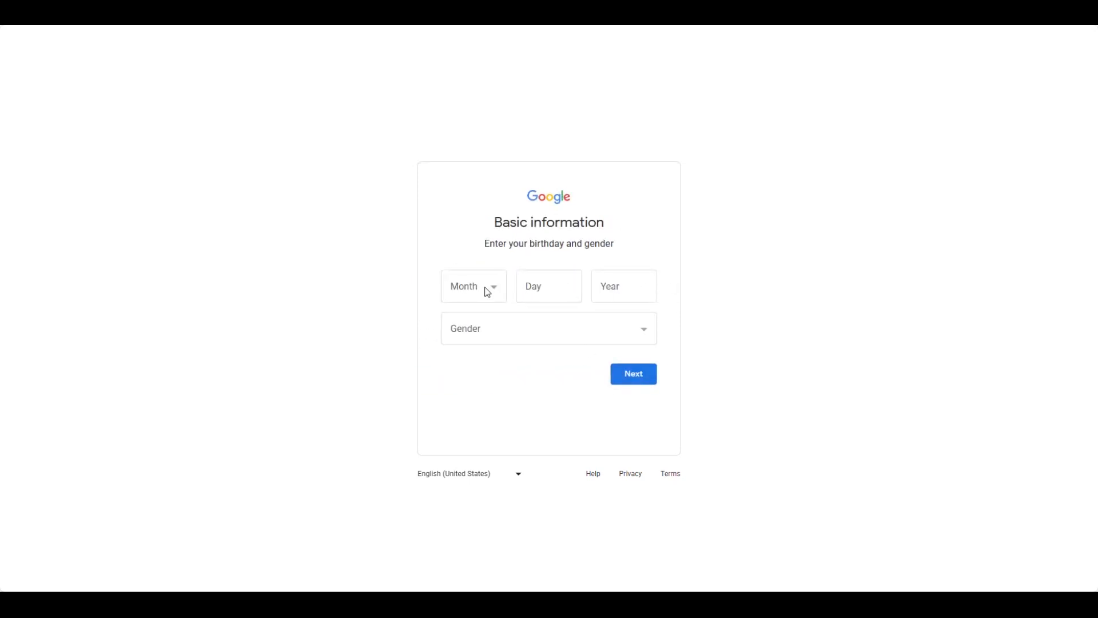
Enter the account holder's date of birth, set the gender to Female and submit the basic information
{"action": "left_click", "coordinate": [486, 290]}
{"action": "left_click", "coordinate": [487, 311]}
{"action": "left_click", "coordinate": [536, 296]}
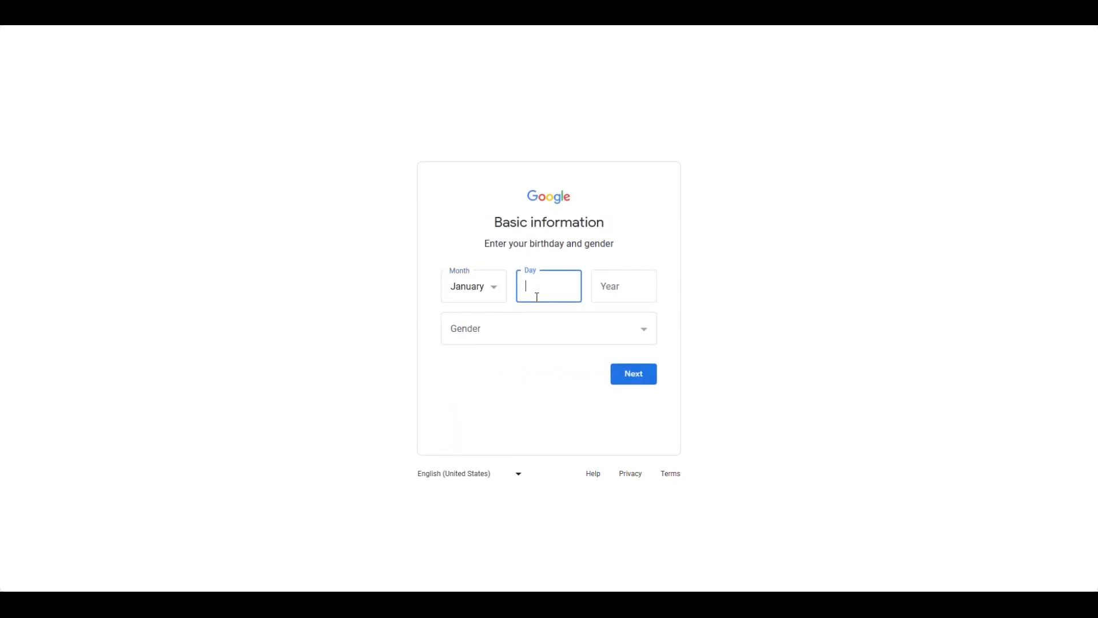
{"action": "left_click", "coordinate": [614, 290]}
{"action": "type", "text": "1985"}
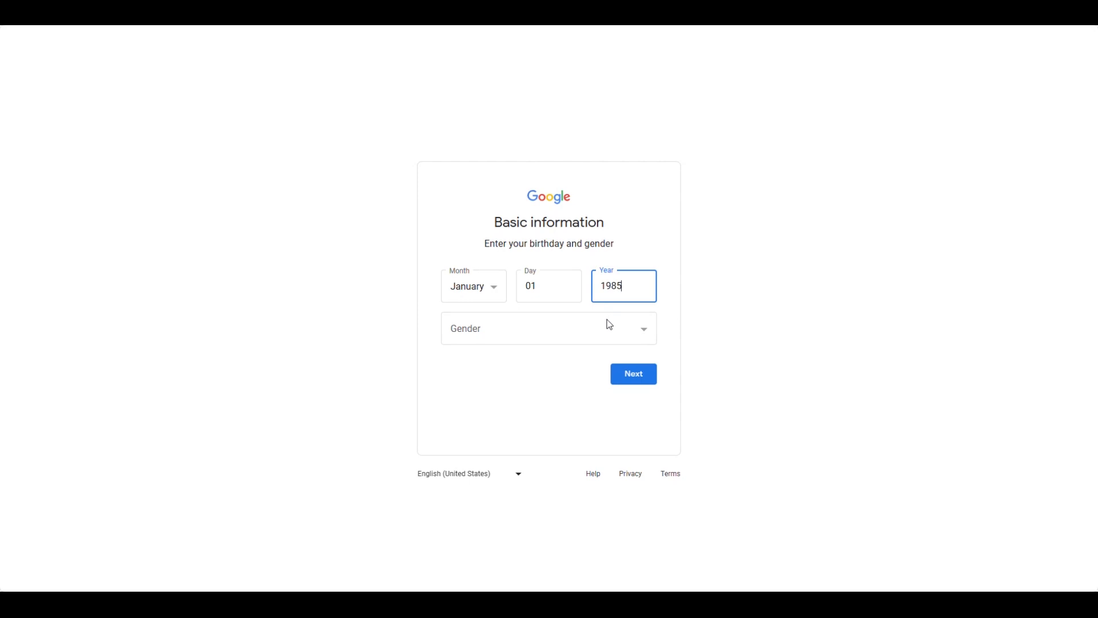
{"action": "left_click", "coordinate": [610, 324]}
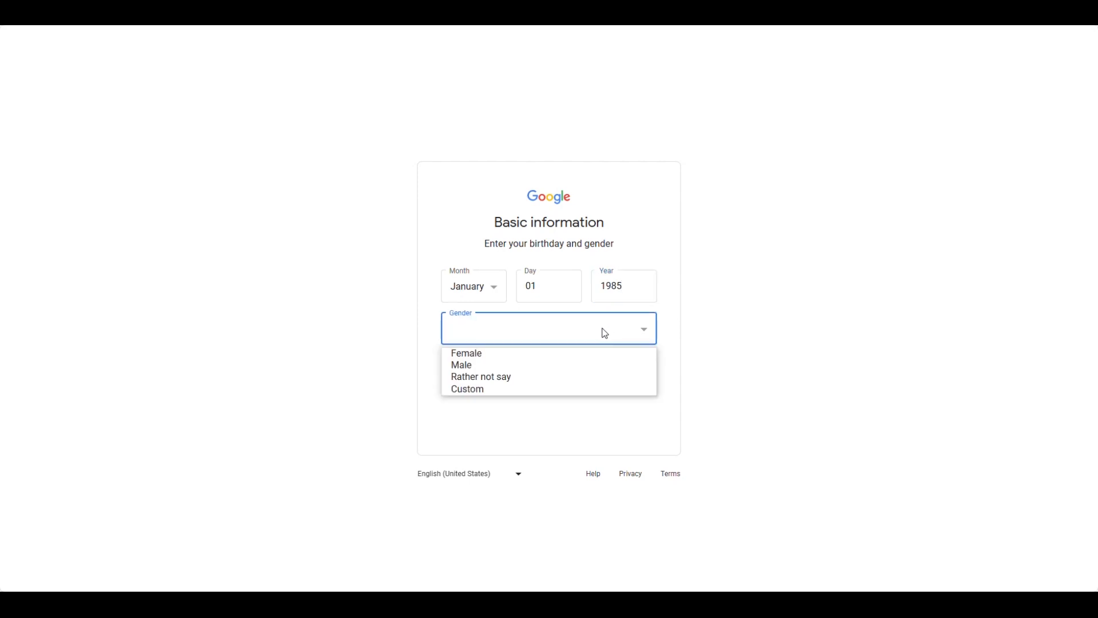
{"action": "left_click", "coordinate": [574, 353]}
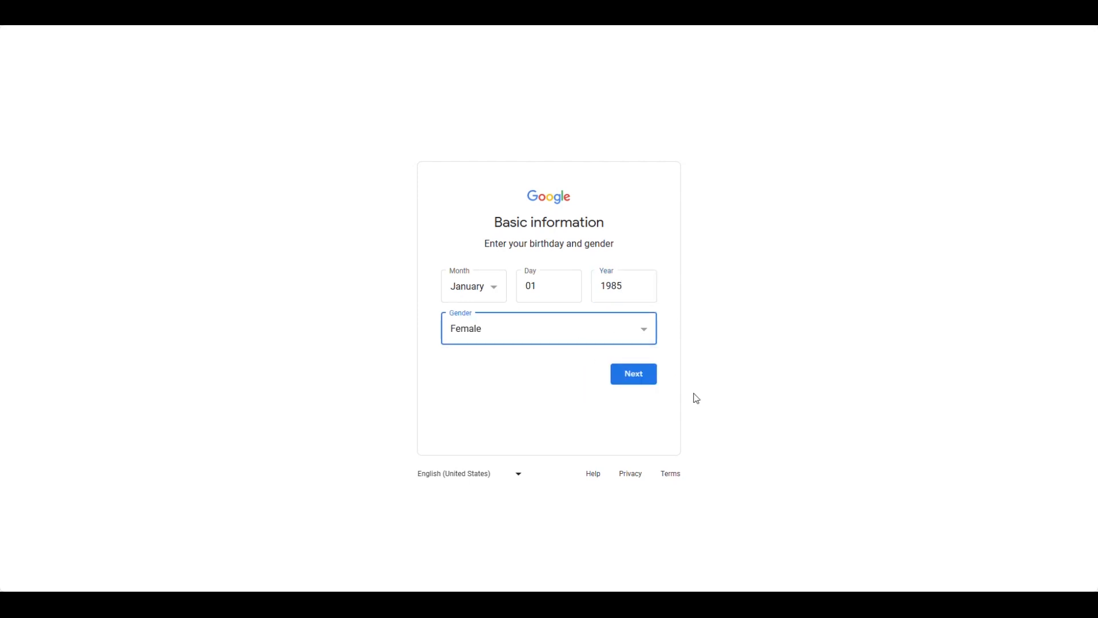
{"action": "left_click", "coordinate": [654, 384]}
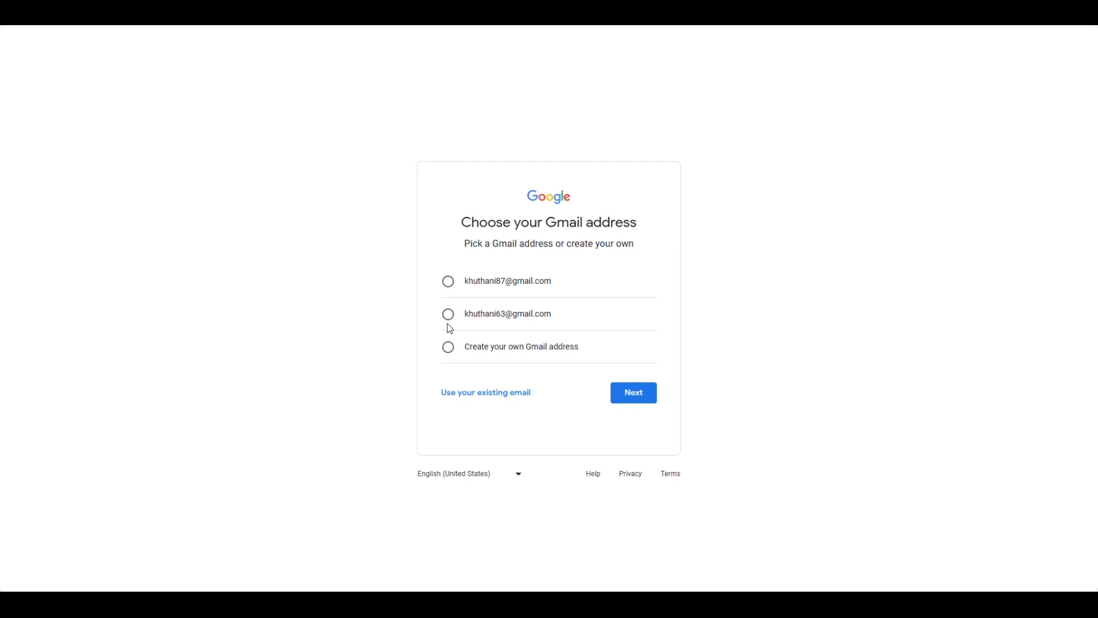
Choose the first suggested Gmail address, and enter, confirm and submit the account password with password display turned on
{"action": "left_click", "coordinate": [449, 291]}
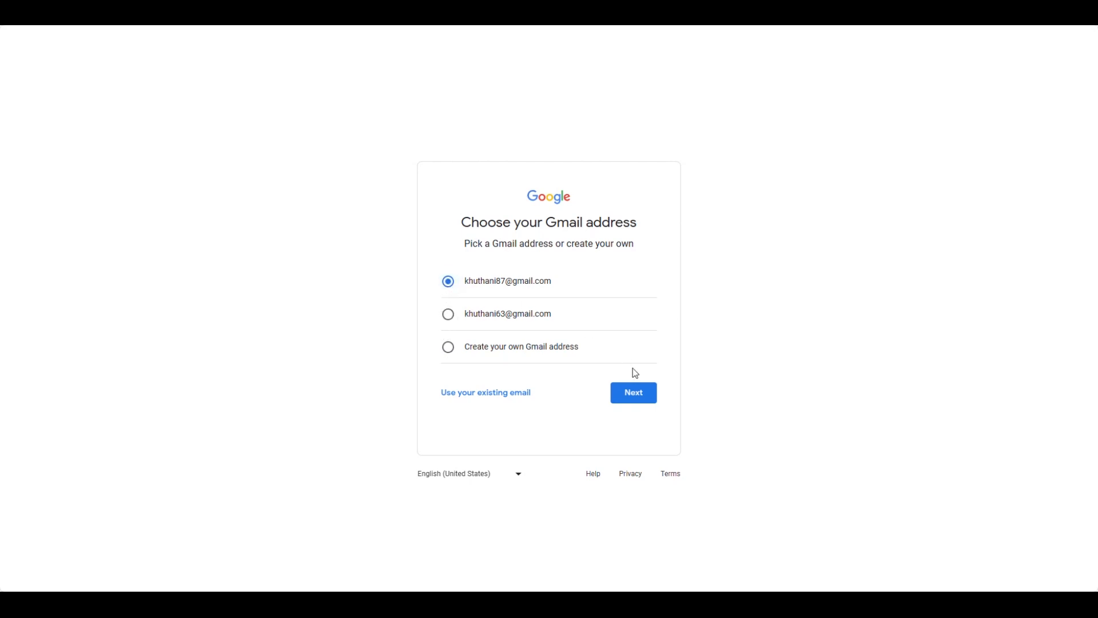
{"action": "left_click", "coordinate": [639, 399]}
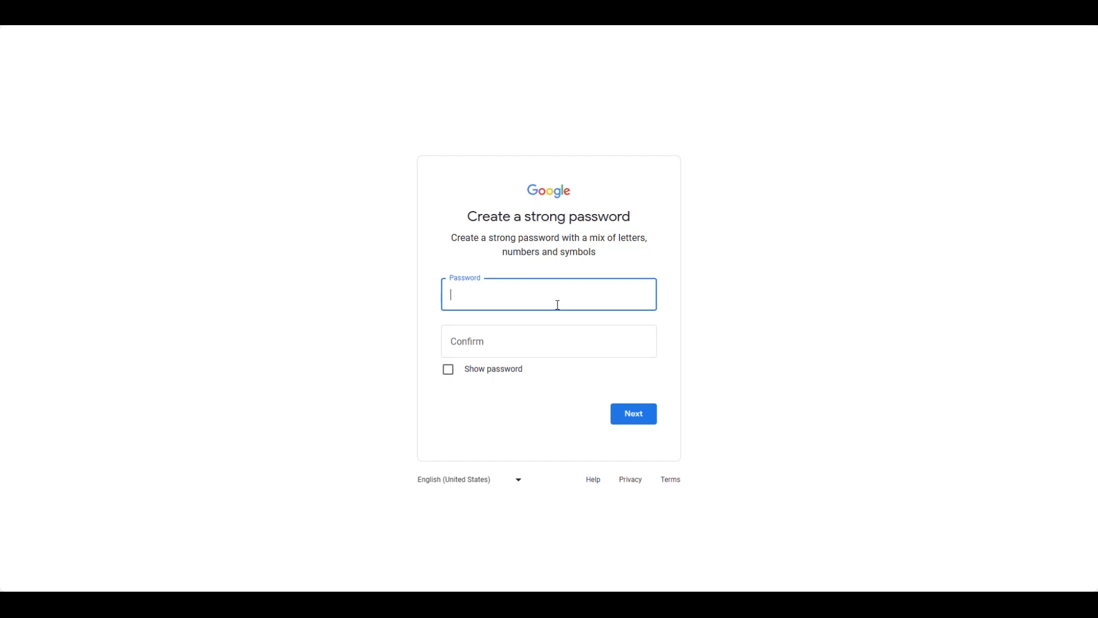
{"action": "type", "text": "•"}
{"action": "left_click", "coordinate": [552, 333]}
{"action": "type", "text": "•"}
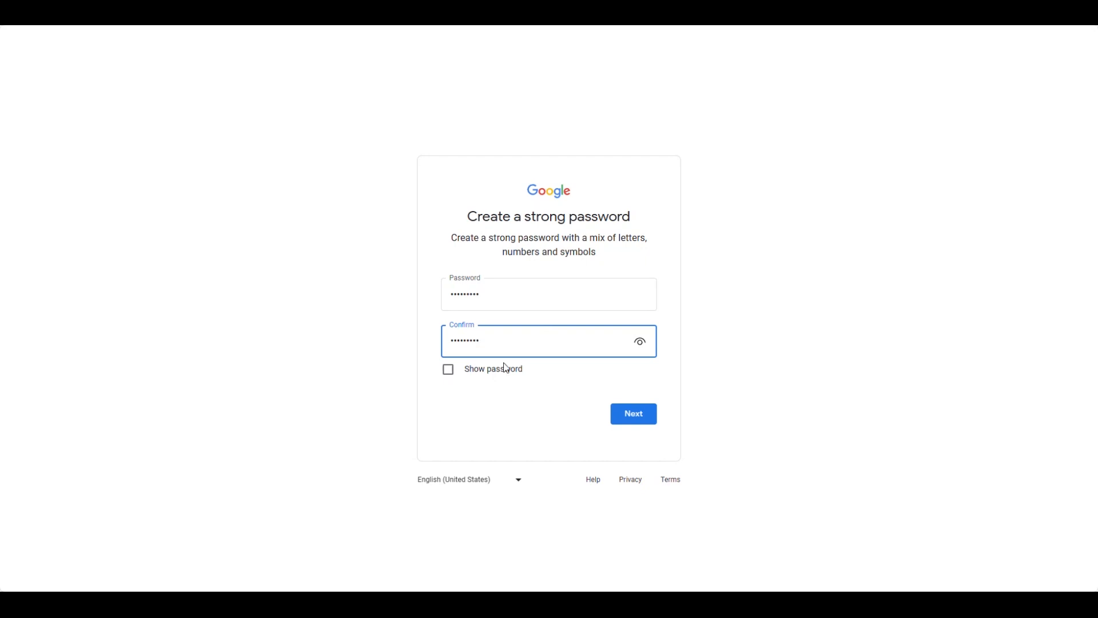
{"action": "left_click", "coordinate": [449, 370]}
{"action": "left_click", "coordinate": [634, 425]}
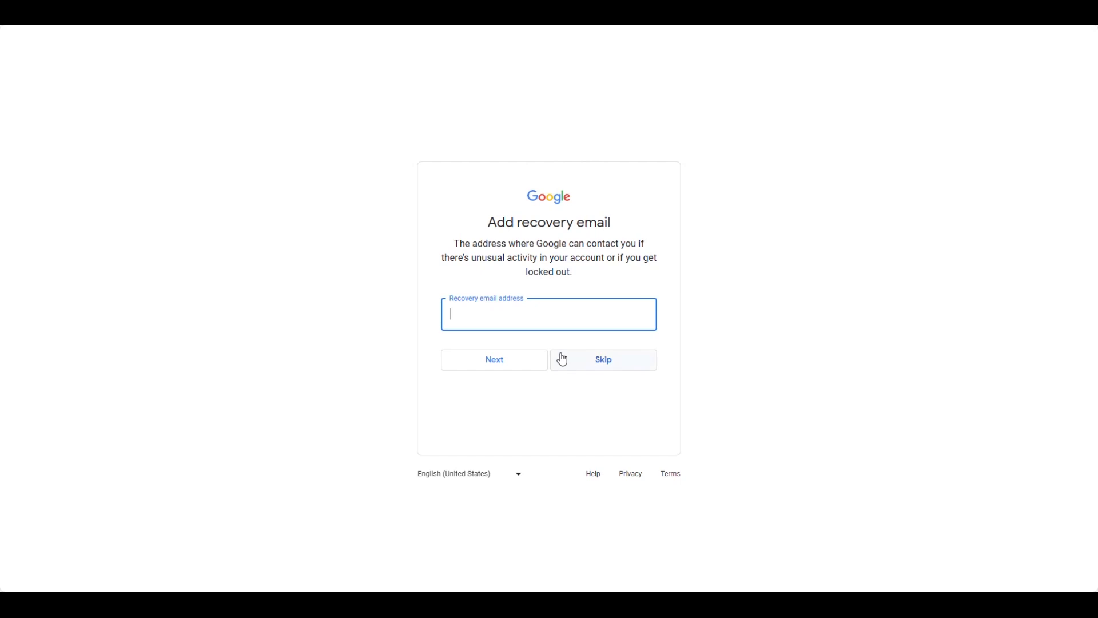
Skip adding a recovery email and a phone number, and continue to the personalization settings
{"action": "left_click", "coordinate": [545, 326]}
{"action": "left_click", "coordinate": [749, 323]}
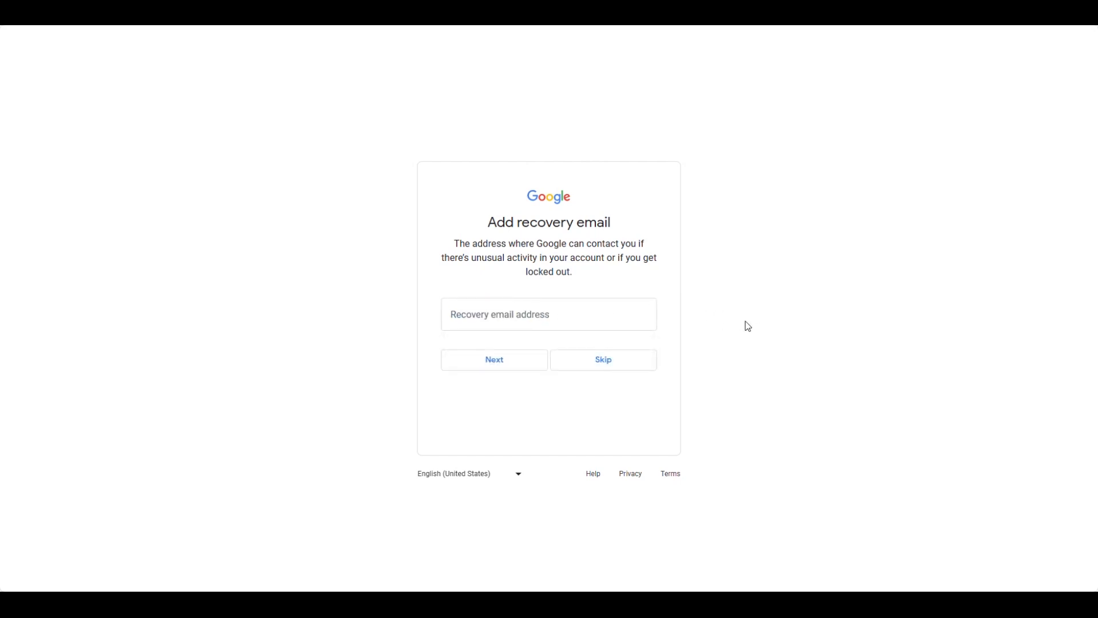
{"action": "left_click", "coordinate": [613, 355]}
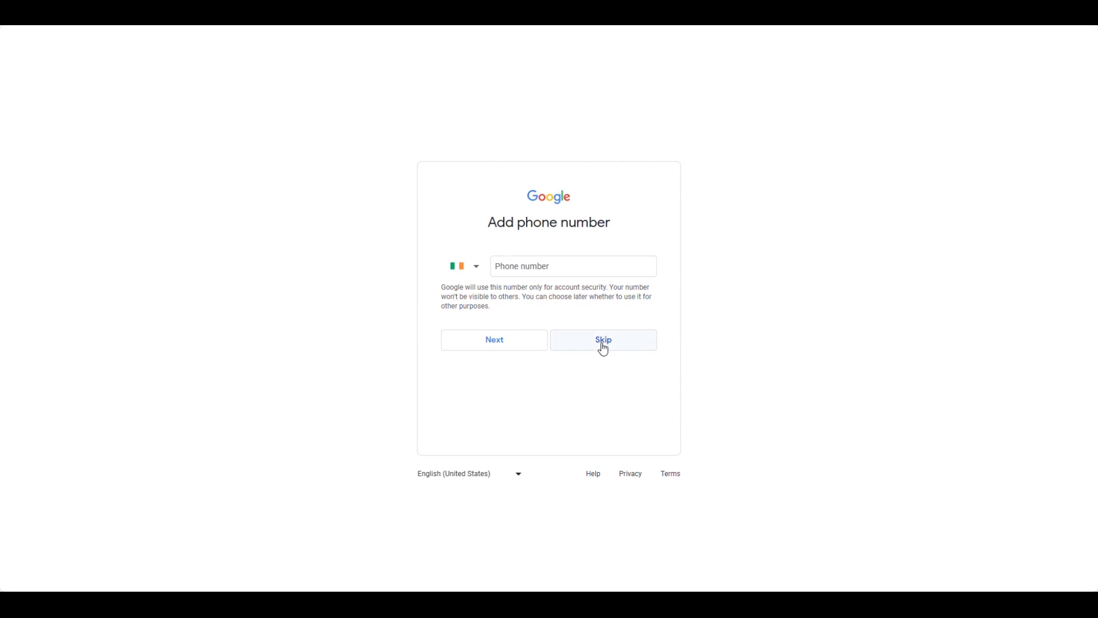
{"action": "left_click", "coordinate": [603, 347]}
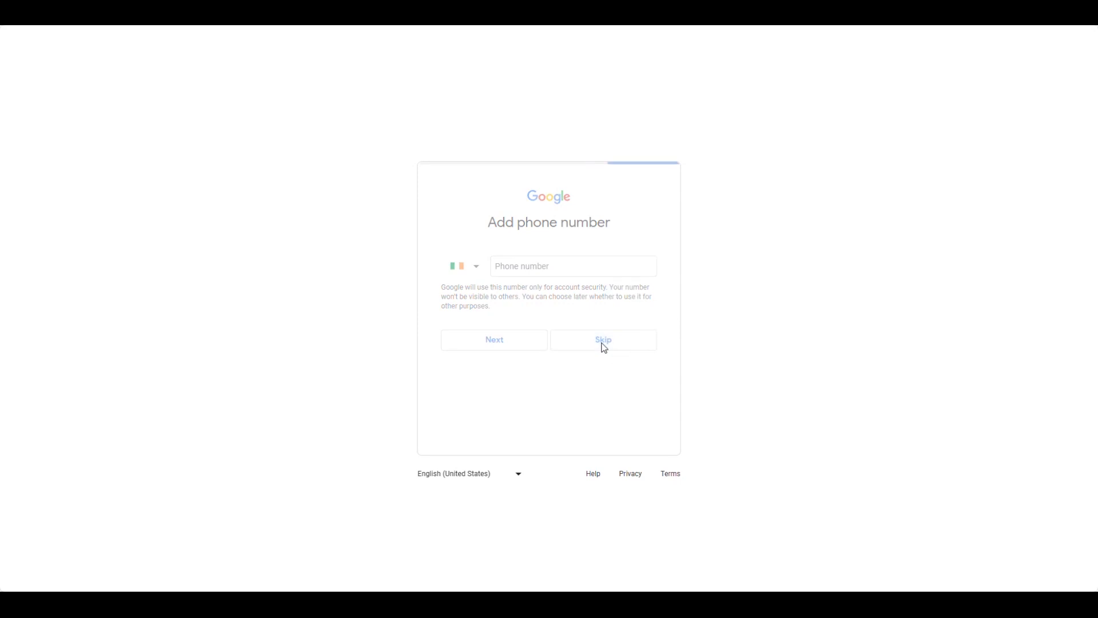
{"action": "left_click", "coordinate": [632, 324]}
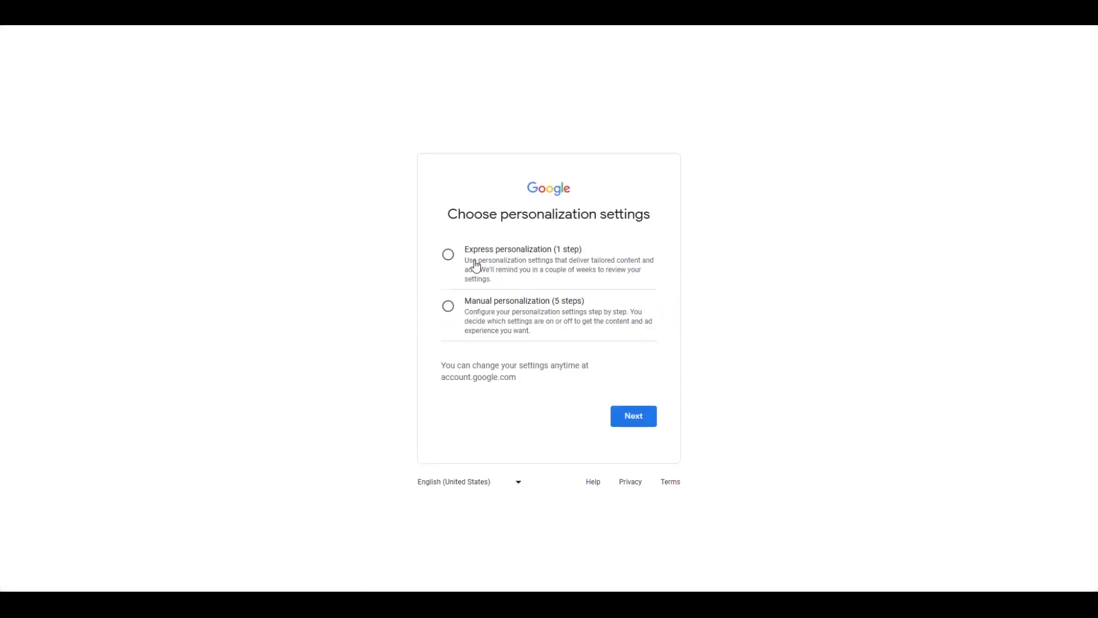
Select Express personalization (1 step), confirm the personalization and cookie settings, and agree to the Privacy and Terms
{"action": "left_click", "coordinate": [449, 255]}
{"action": "left_click", "coordinate": [651, 414]}
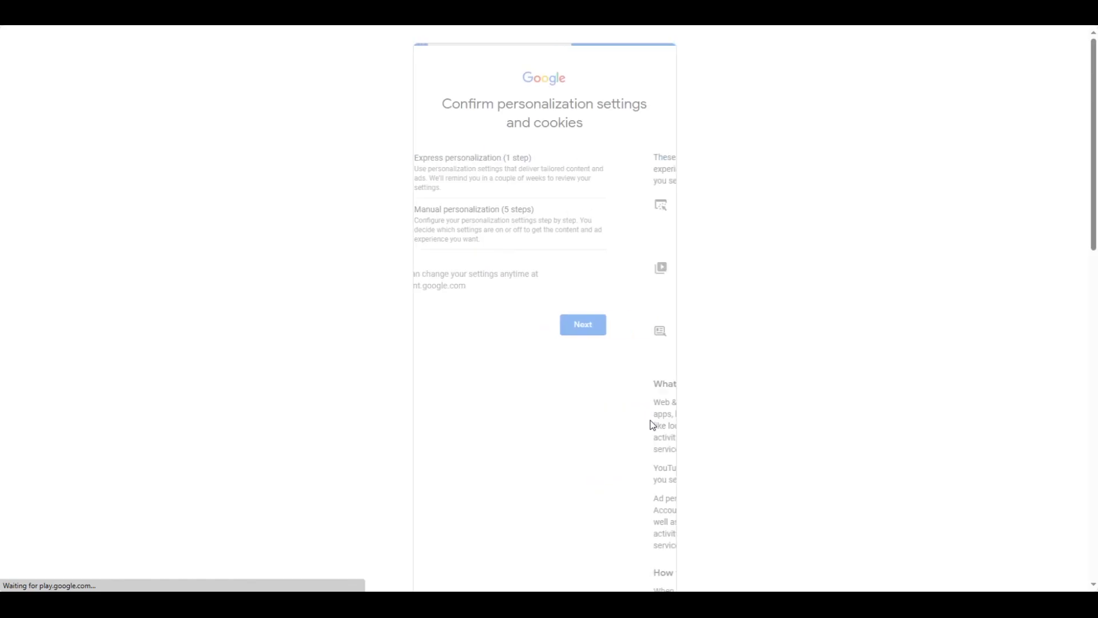
{"action": "scroll", "coordinate": [631, 434], "scroll_direction": "down", "scroll_amount": 15}
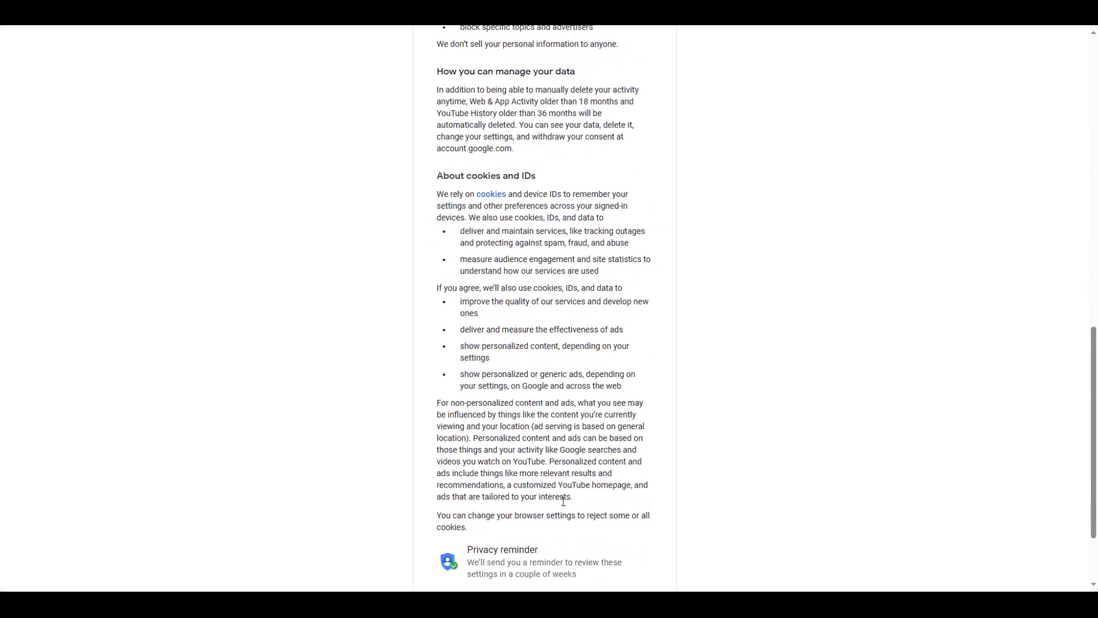
{"action": "left_click", "coordinate": [563, 514]}
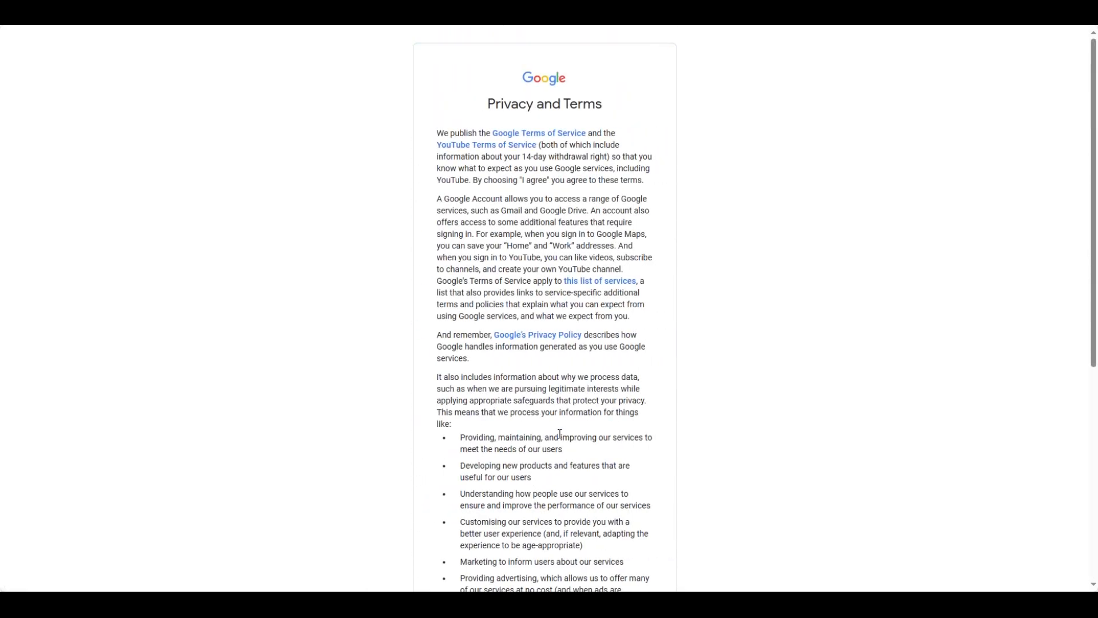
{"action": "scroll", "coordinate": [564, 492], "scroll_direction": "down", "scroll_amount": 10}
{"action": "left_click", "coordinate": [643, 516]}
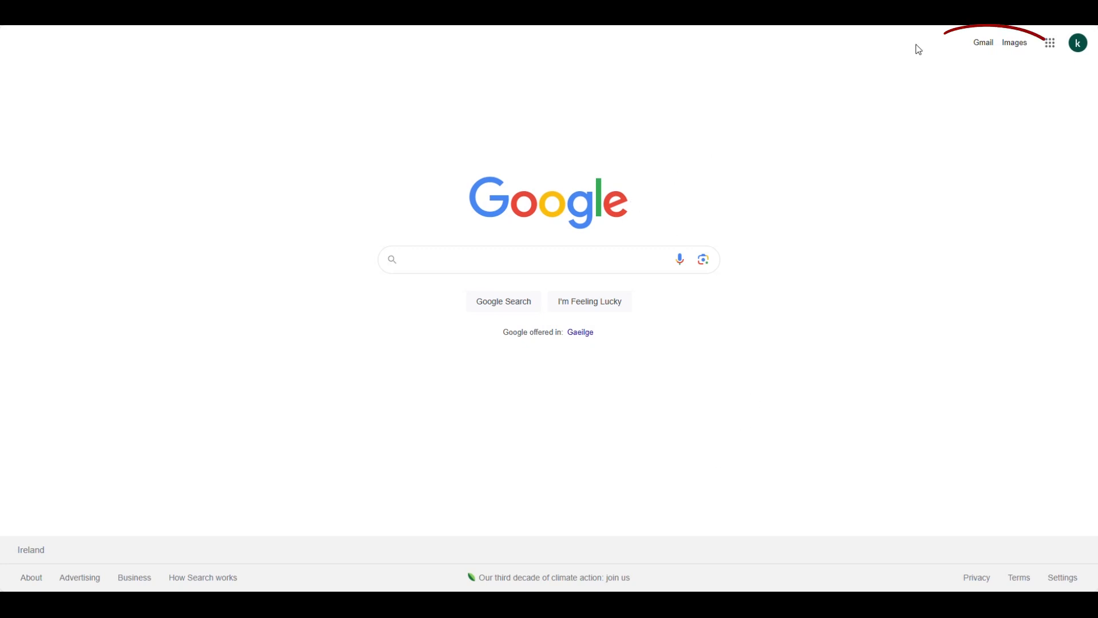
Open Gmail, continue with smart features, allow personalization of other Google products with its data, and reload the mailbox
{"action": "left_click", "coordinate": [981, 43]}
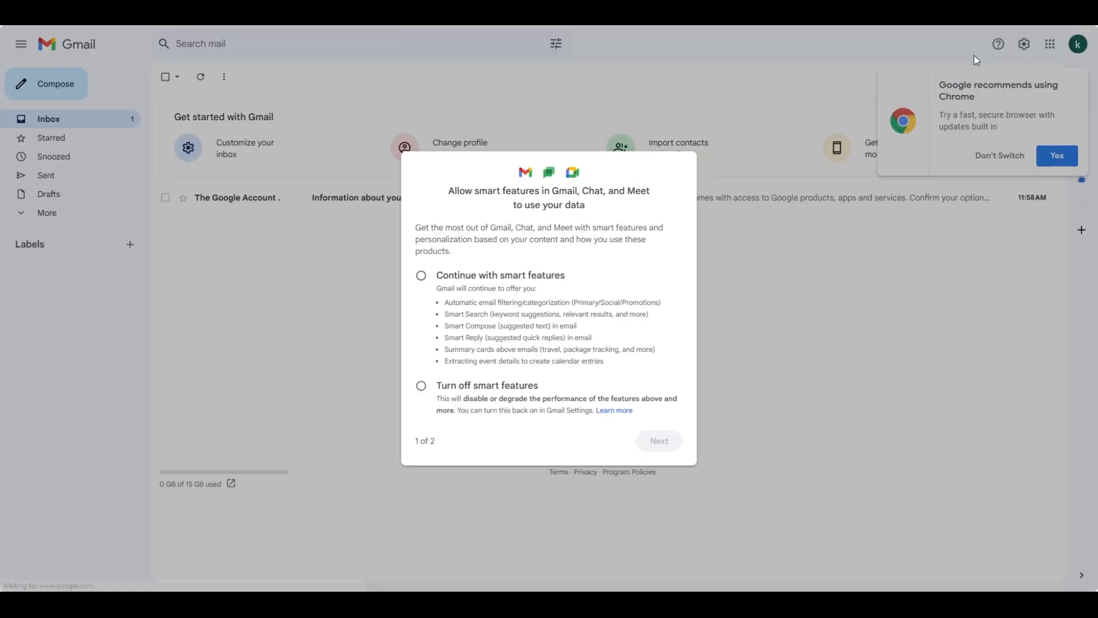
{"action": "left_click", "coordinate": [421, 275]}
{"action": "left_click", "coordinate": [658, 441]}
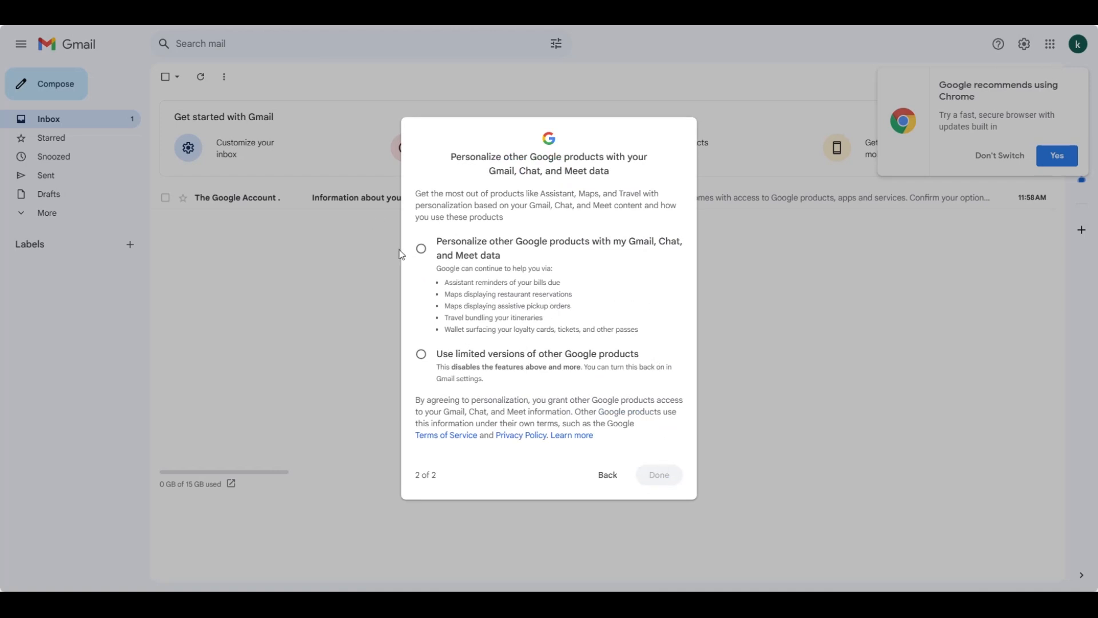
{"action": "left_click", "coordinate": [424, 255]}
{"action": "left_click", "coordinate": [660, 476]}
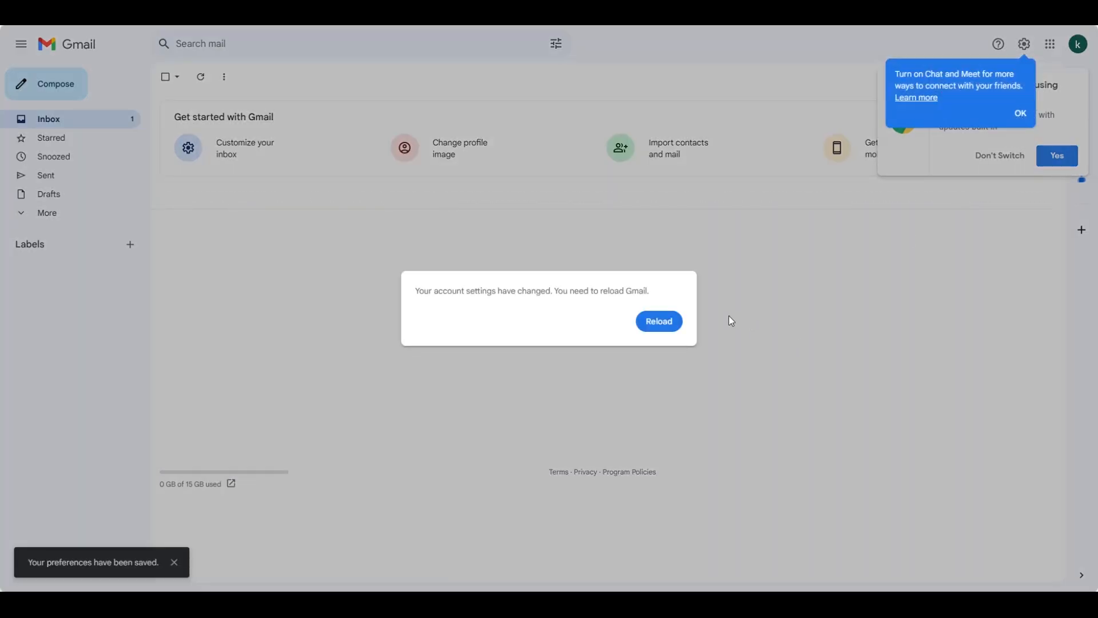
{"action": "left_click", "coordinate": [658, 327]}
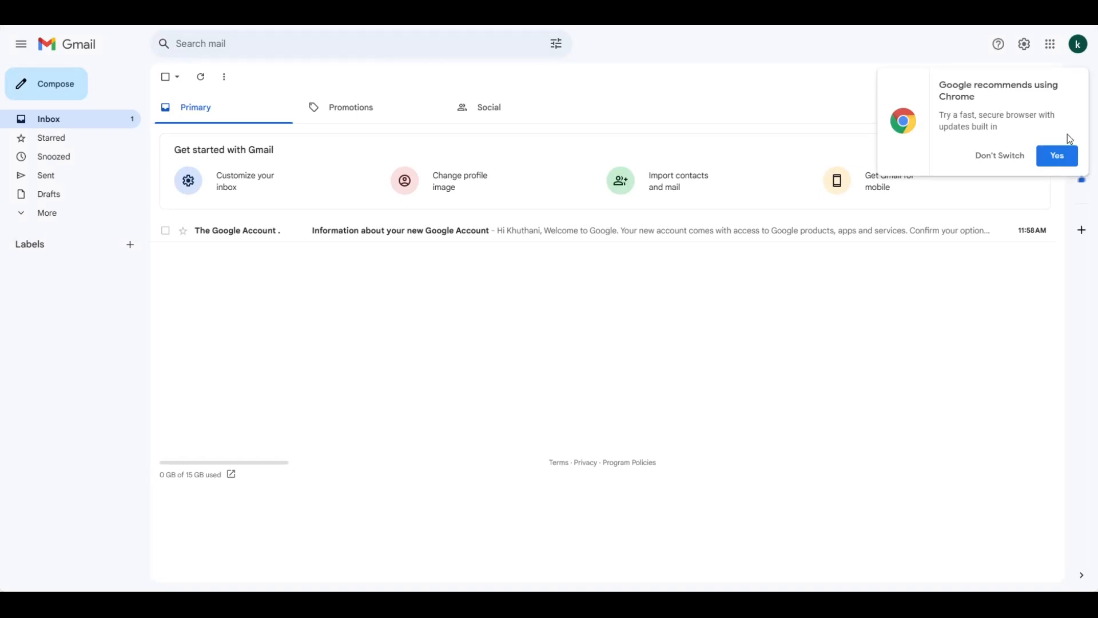
Decline the Chrome recommendation, switch to YouTube from the Google apps and accept all cookies
{"action": "left_click", "coordinate": [1016, 156]}
{"action": "left_click", "coordinate": [1050, 45]}
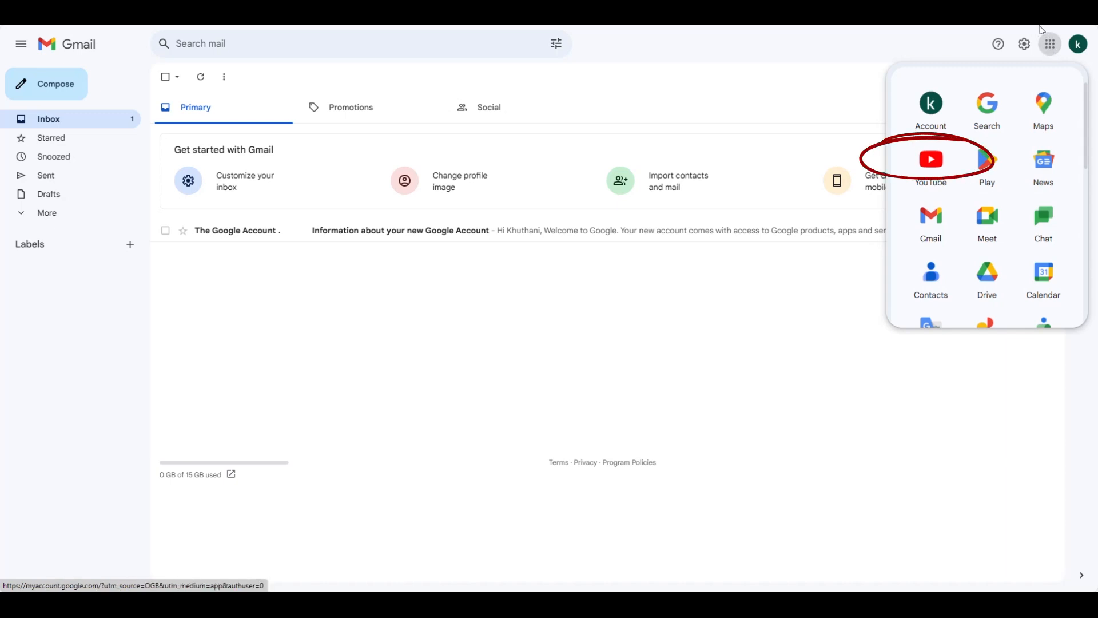
{"action": "left_click", "coordinate": [1042, 28]}
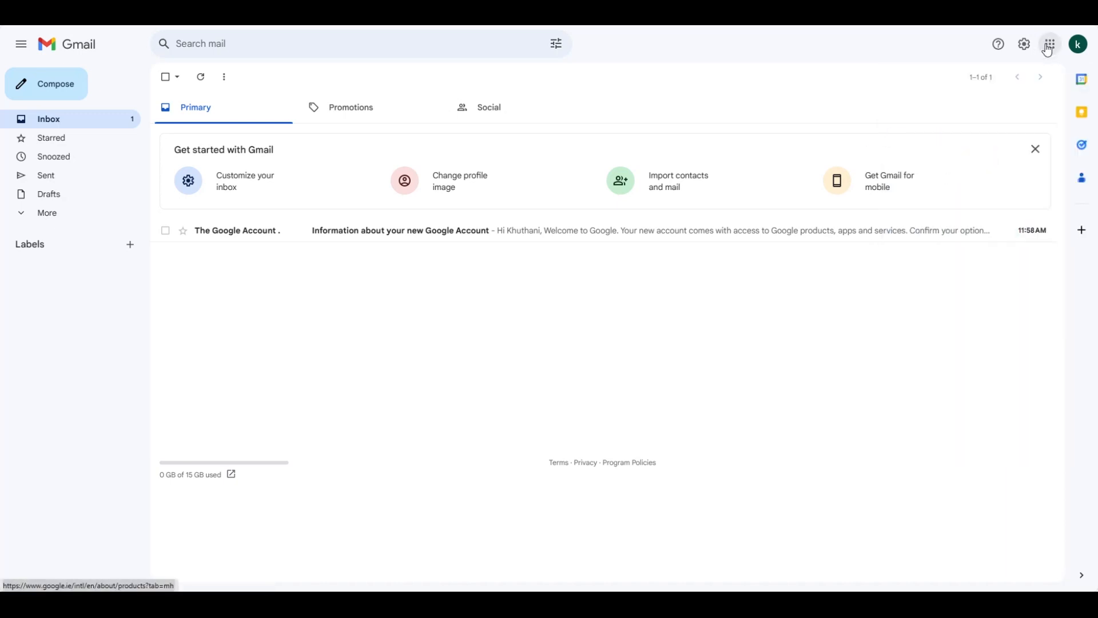
{"action": "left_click", "coordinate": [1049, 46]}
{"action": "left_click", "coordinate": [926, 163]}
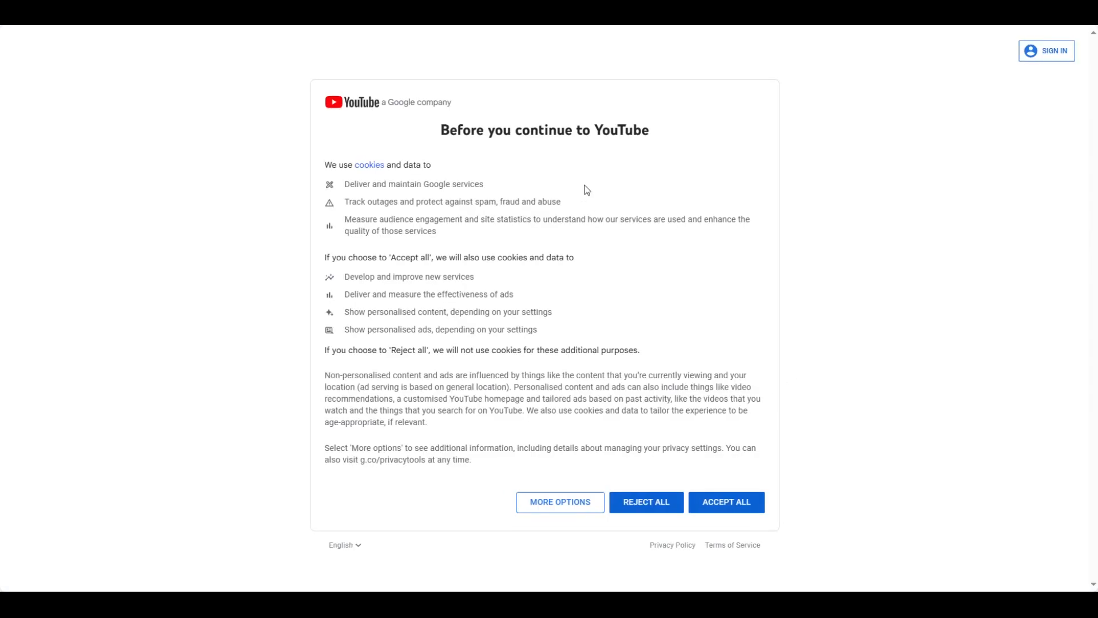
{"action": "left_click", "coordinate": [743, 513]}
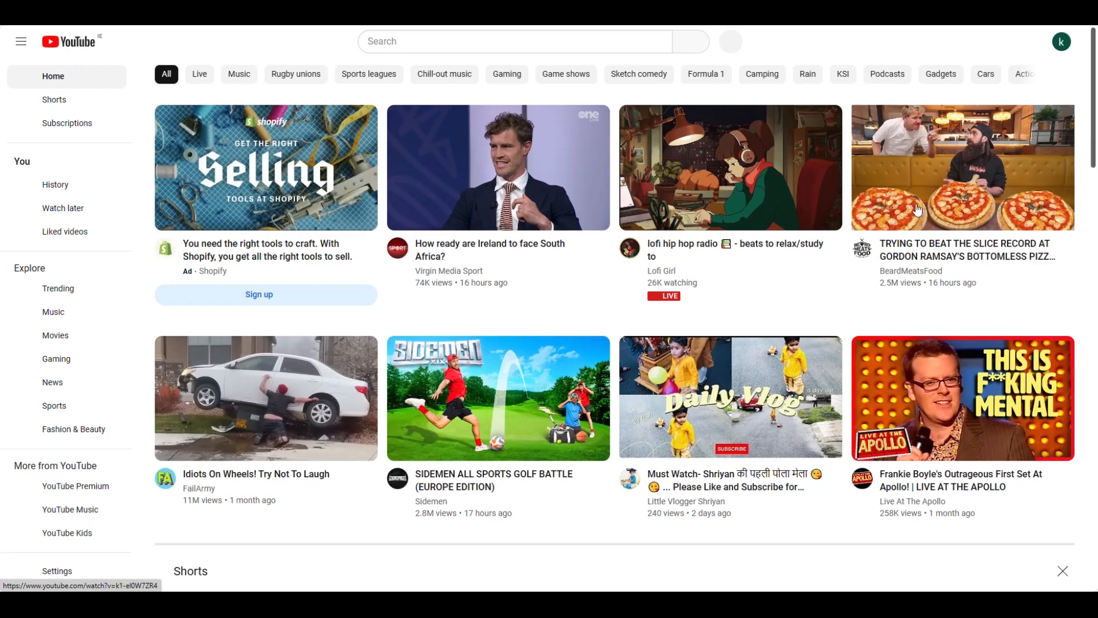
Go to YouTube Studio from the account options, create the channel with the prefilled name and handle, and continue past the welcome message
{"action": "mouse_move", "coordinate": [918, 209]}
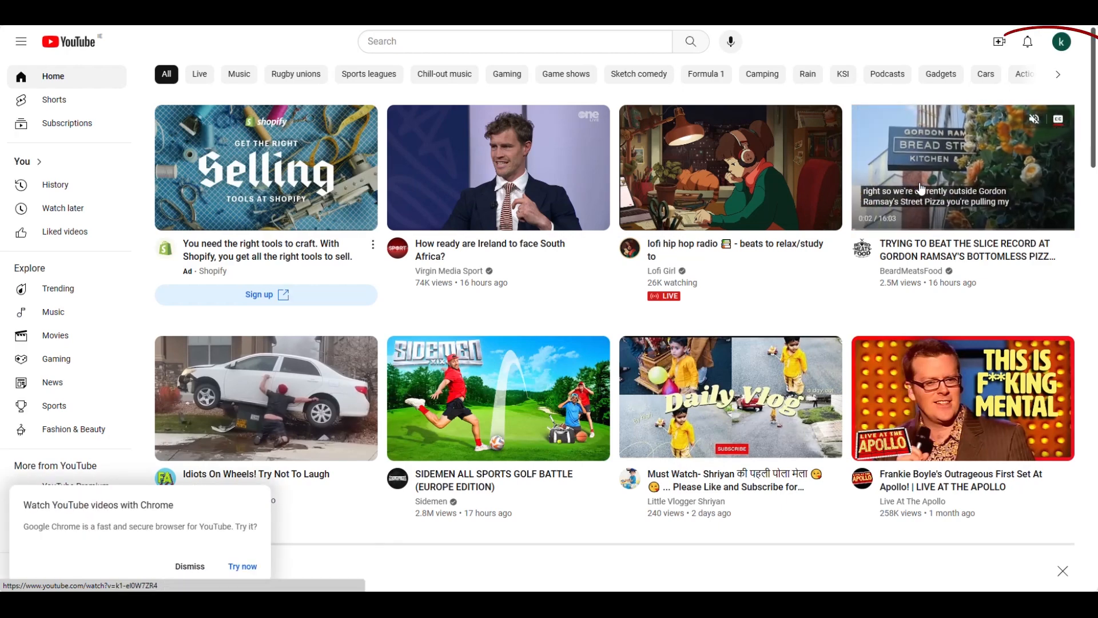
{"action": "left_click", "coordinate": [1062, 43]}
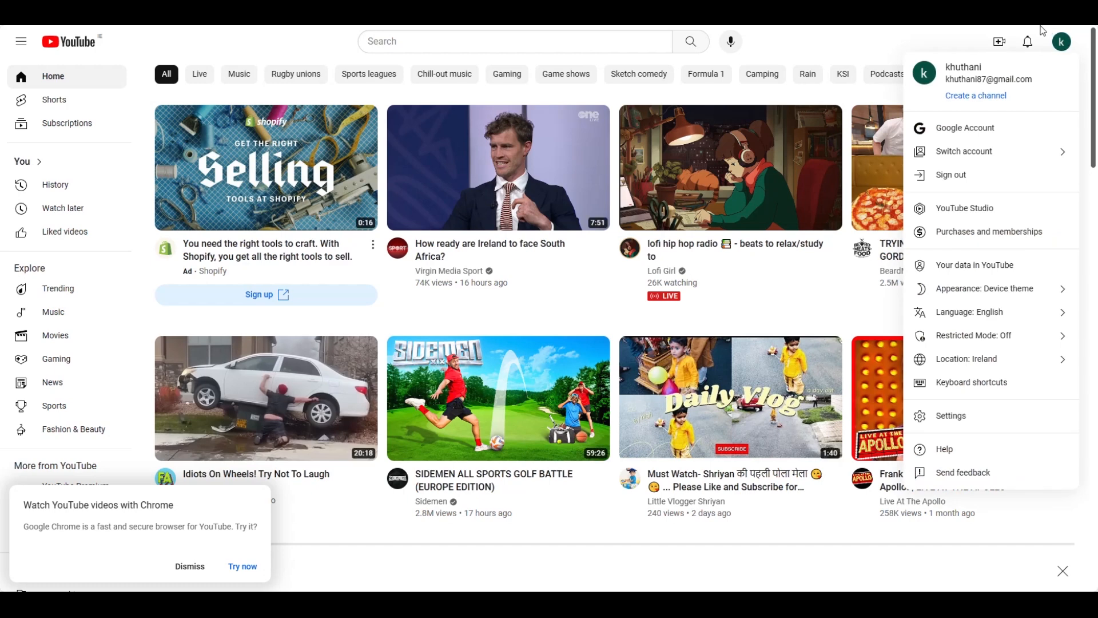
{"action": "left_click", "coordinate": [1060, 42]}
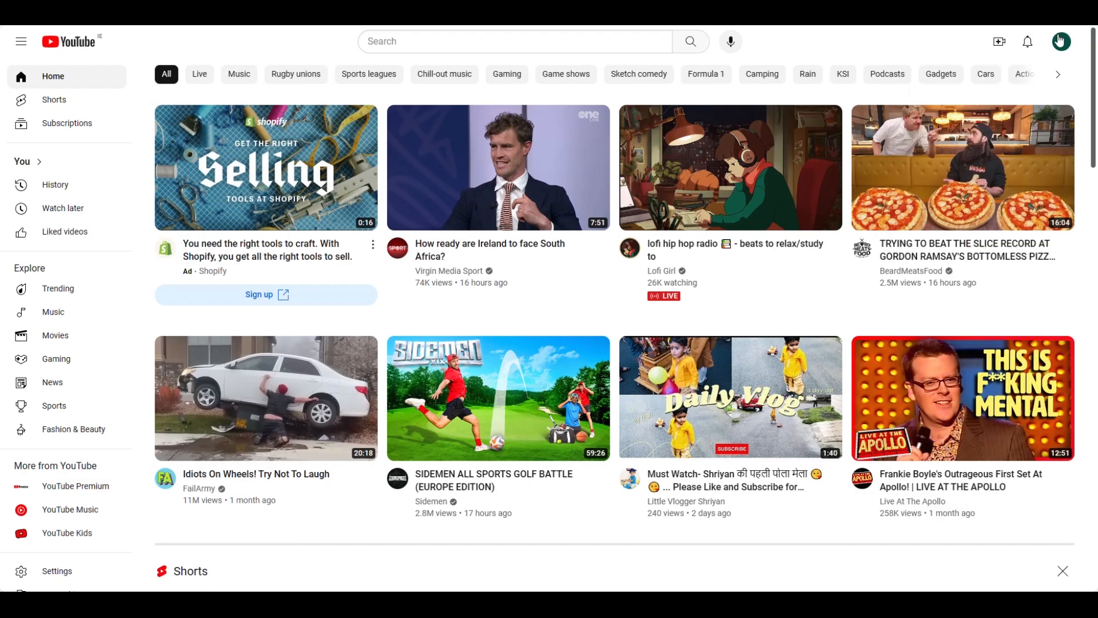
{"action": "left_click", "coordinate": [1060, 41]}
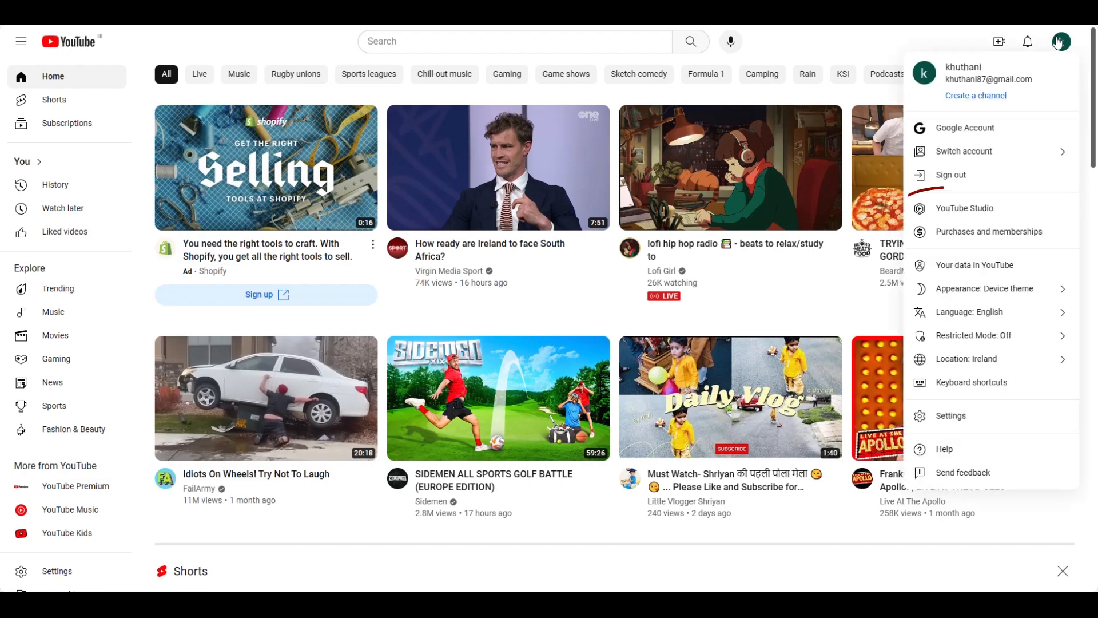
{"action": "left_click", "coordinate": [1023, 207]}
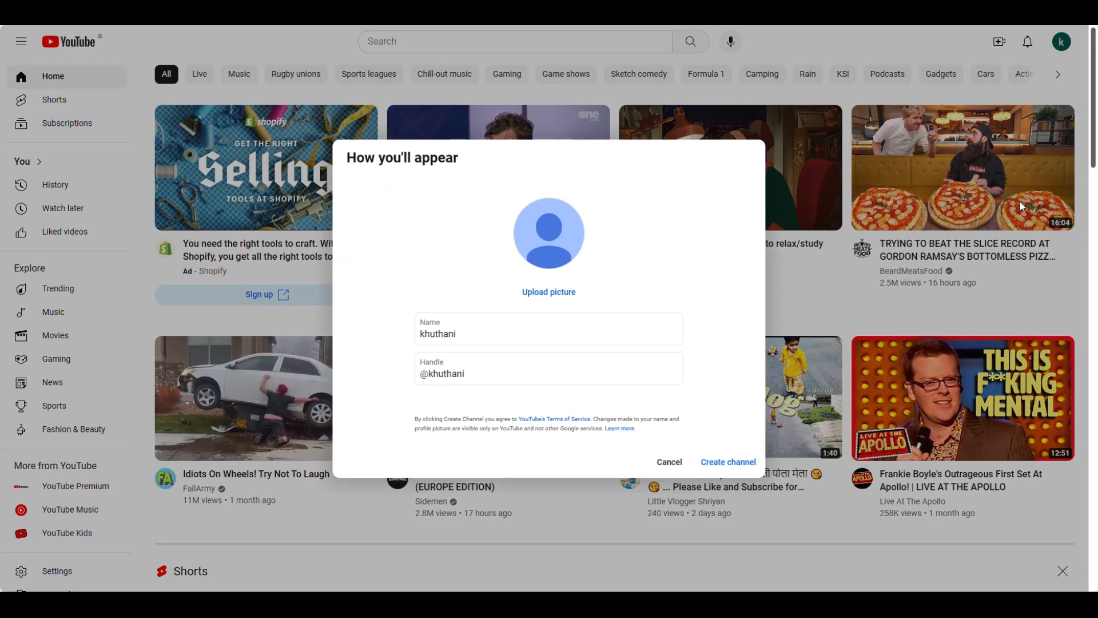
{"action": "left_click", "coordinate": [730, 462]}
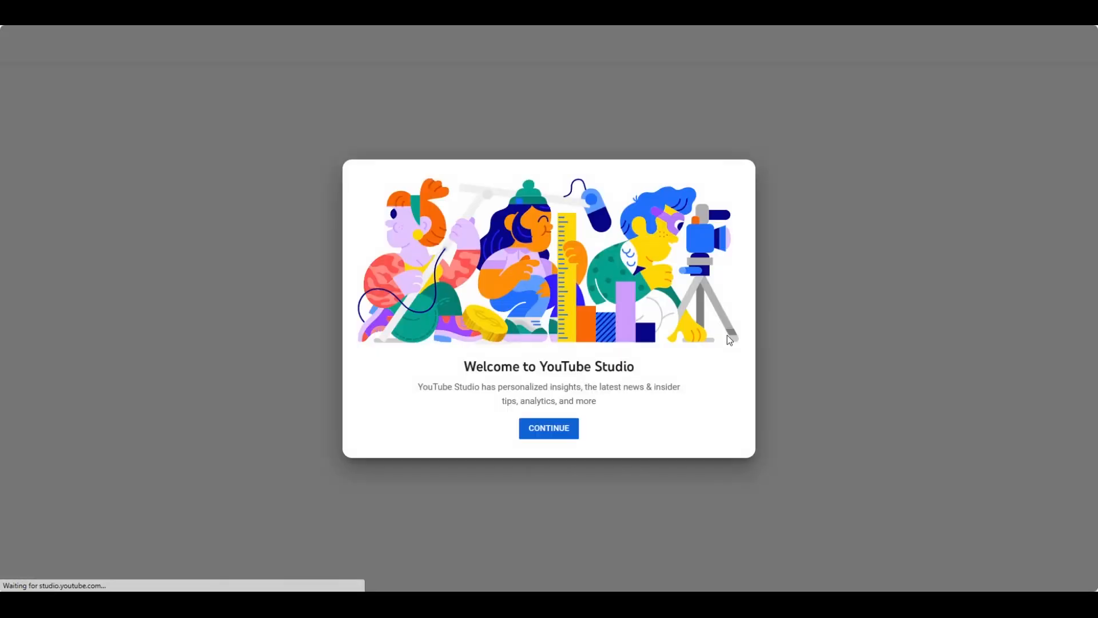
{"action": "left_click", "coordinate": [563, 436]}
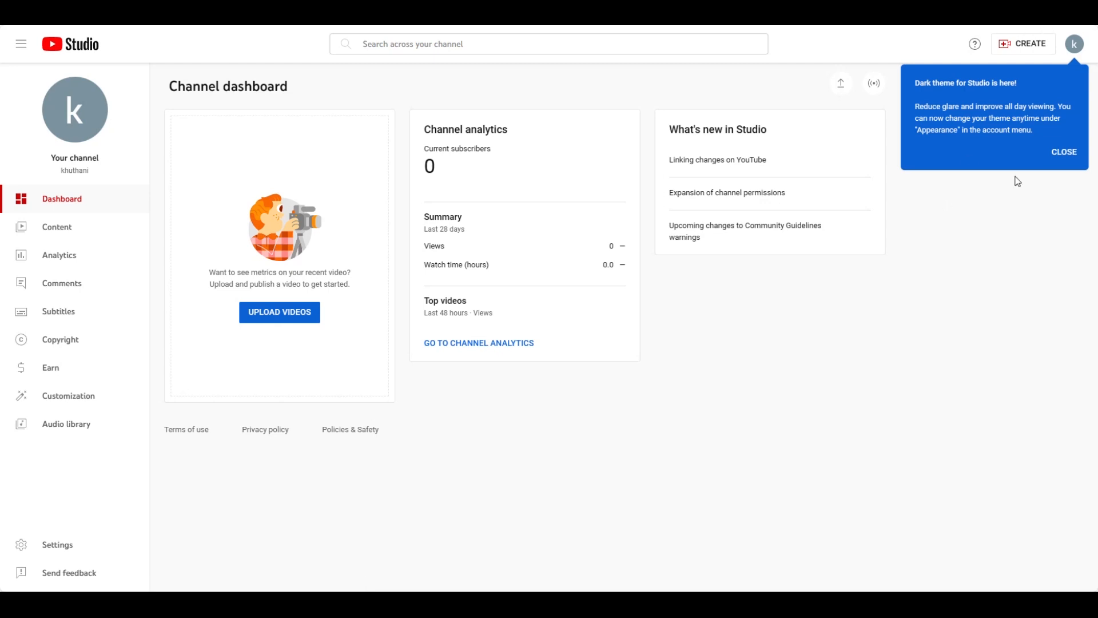
Dismiss the dark theme notice and go from the channel's own page to the basic info of its channel customization
{"action": "left_click", "coordinate": [1061, 152]}
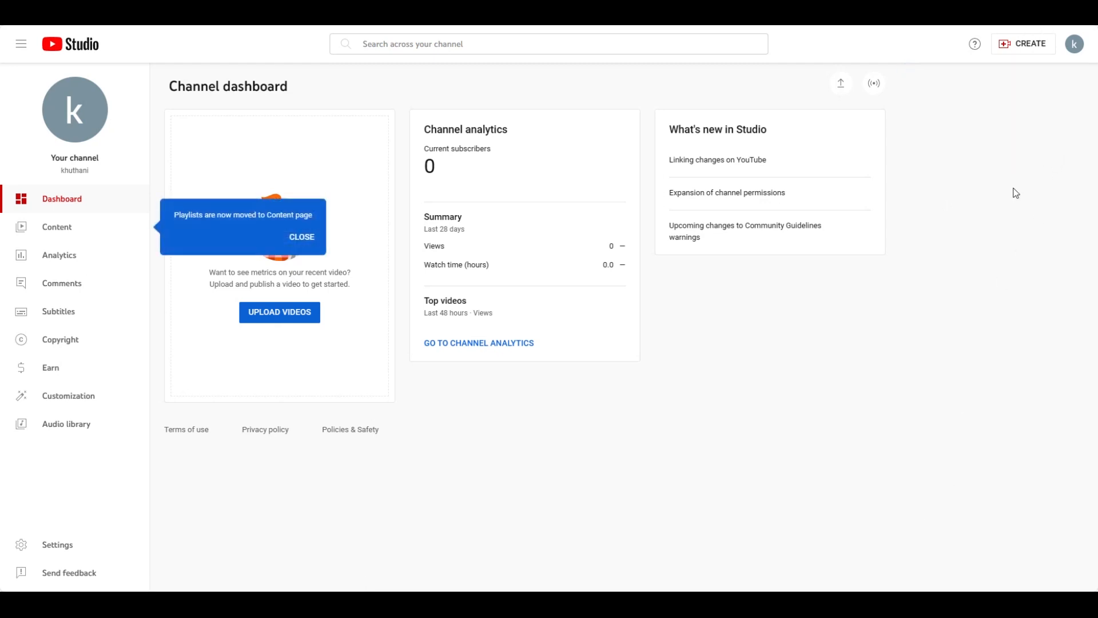
{"action": "mouse_move", "coordinate": [385, 604]}
{"action": "left_click", "coordinate": [84, 109]}
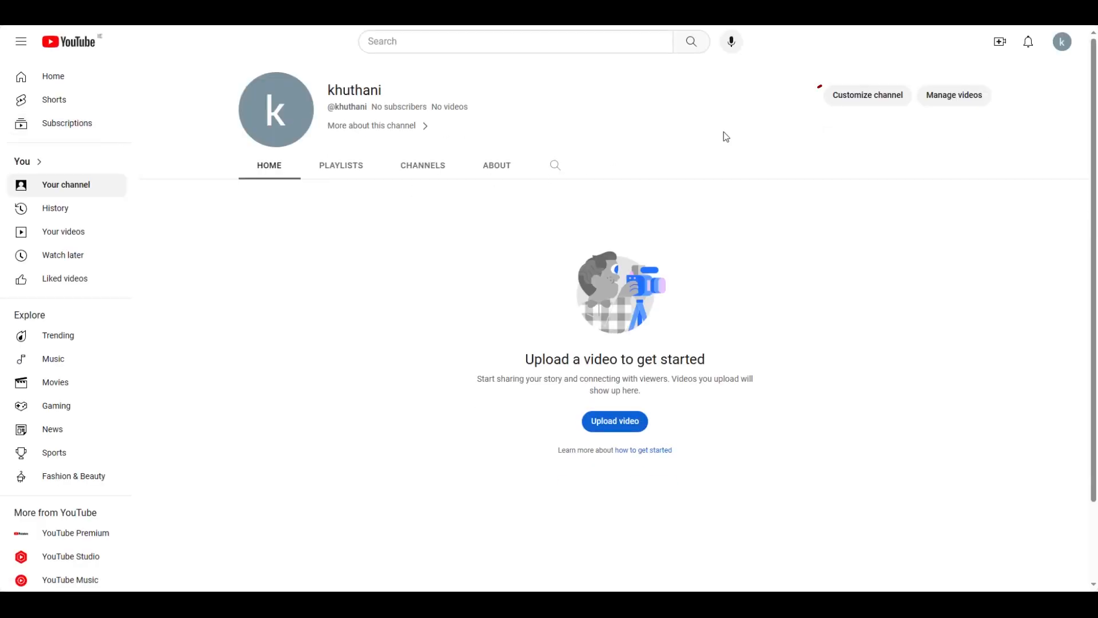
{"action": "left_click", "coordinate": [855, 107]}
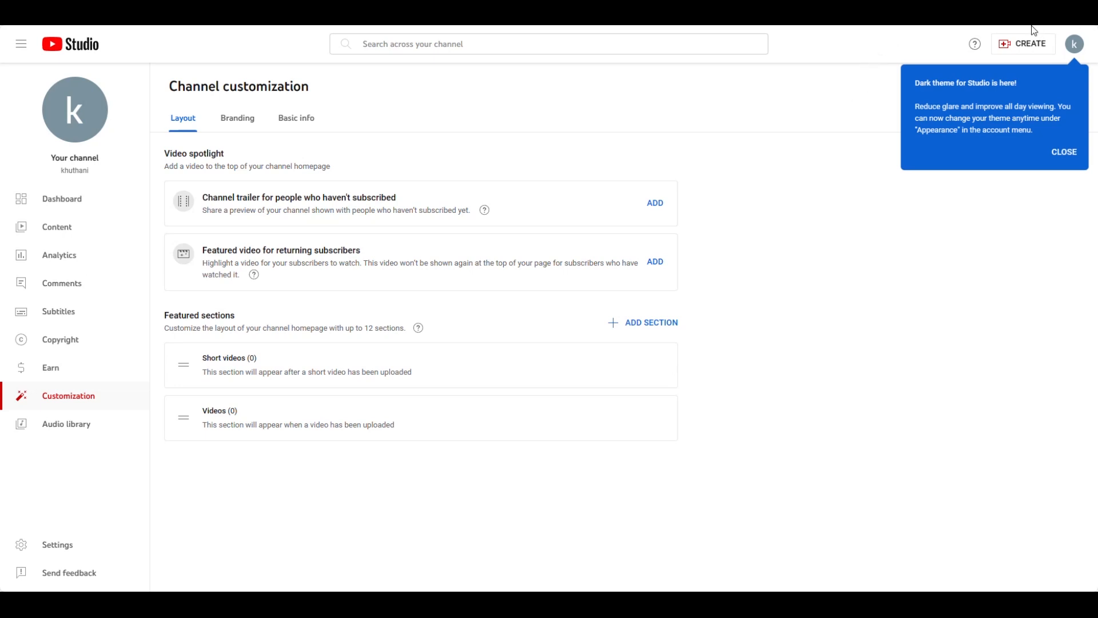
{"action": "left_click", "coordinate": [307, 120]}
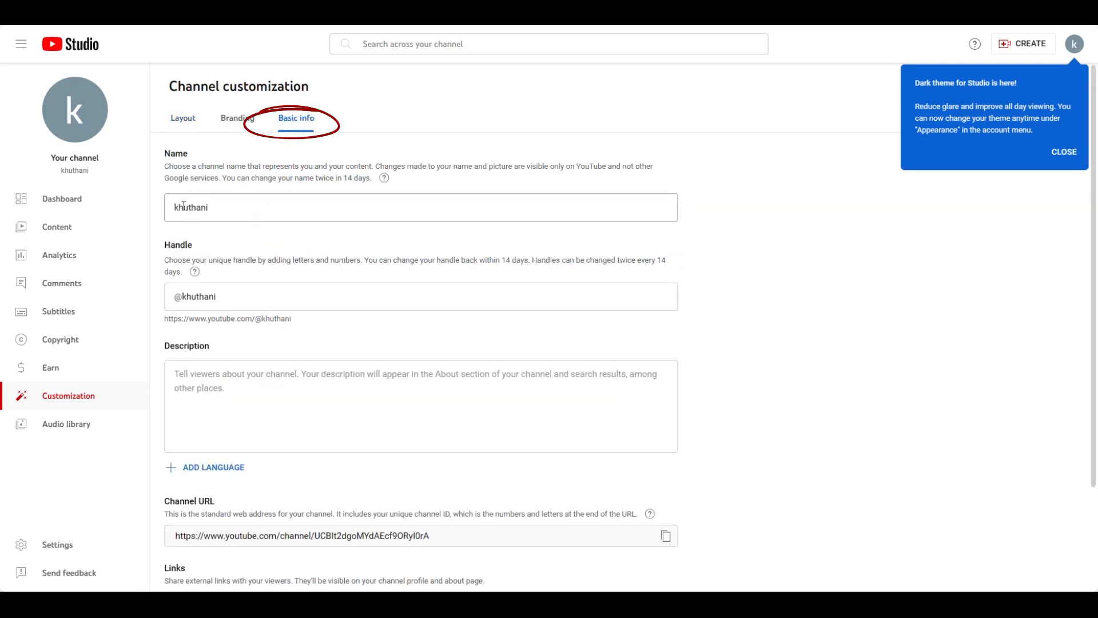
Examine the channel's name, handle and description fields in the basic info without changing them
{"action": "left_click_drag", "start_coordinate": [215, 209], "coordinate": [171, 212]}
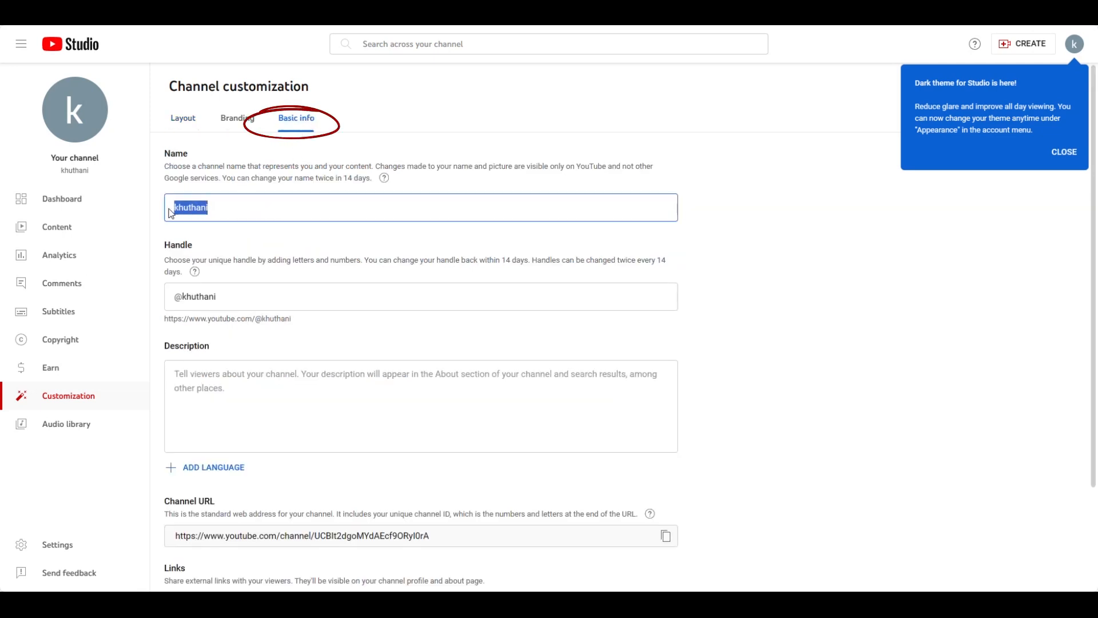
{"action": "left_click", "coordinate": [232, 208]}
{"action": "double_click", "coordinate": [216, 209]}
{"action": "left_click", "coordinate": [250, 208]}
{"action": "scroll", "coordinate": [305, 193], "scroll_direction": "down", "scroll_amount": 2}
{"action": "left_click", "coordinate": [235, 177]}
{"action": "scroll", "coordinate": [270, 254], "scroll_direction": "up", "scroll_amount": 1}
{"action": "scroll", "coordinate": [269, 252], "scroll_direction": "down", "scroll_amount": 1}
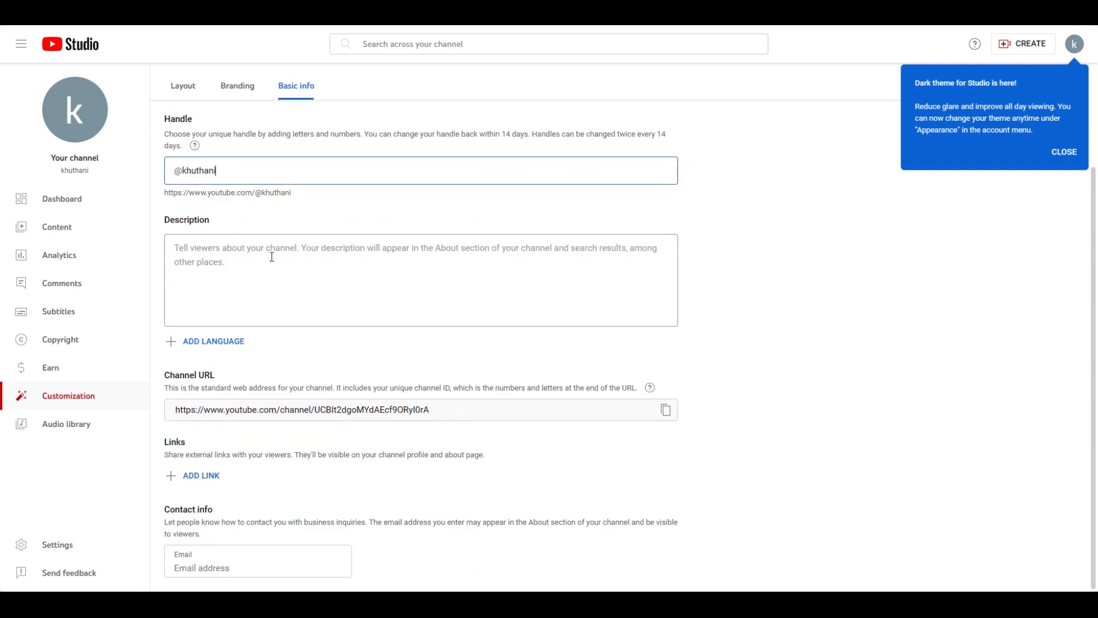
{"action": "left_click", "coordinate": [240, 254]}
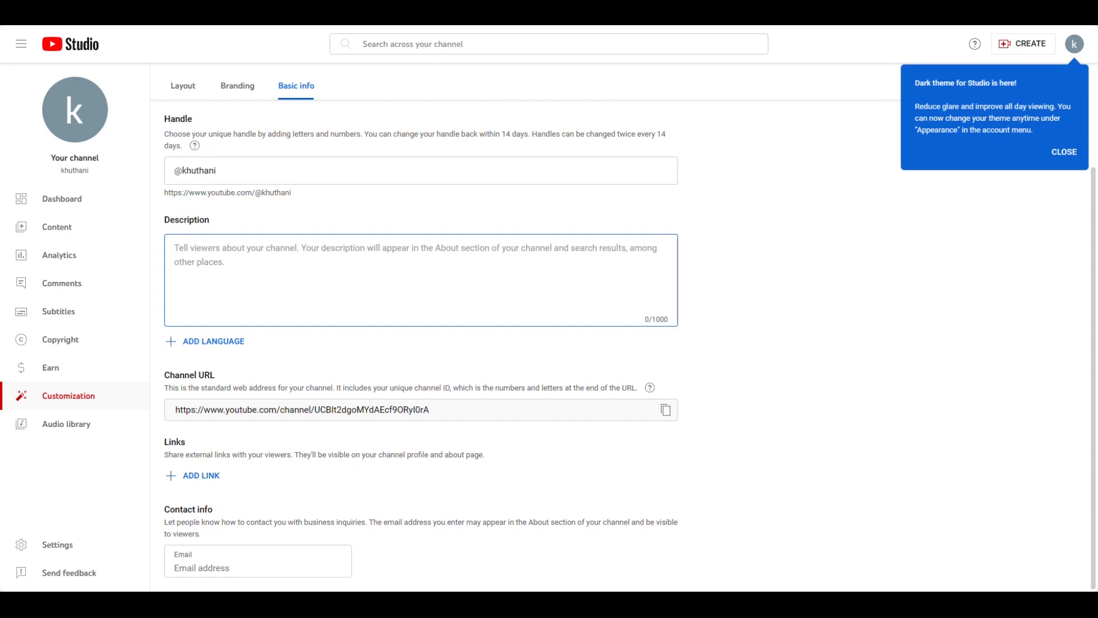
{"action": "mouse_move", "coordinate": [385, 603]}
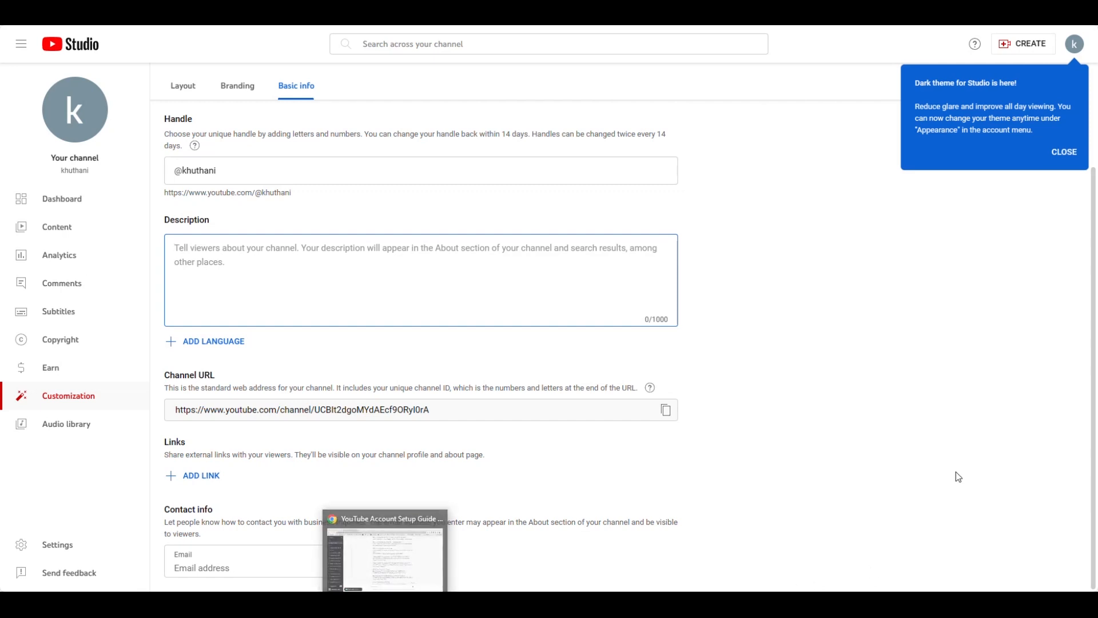
{"action": "left_click", "coordinate": [1036, 30]}
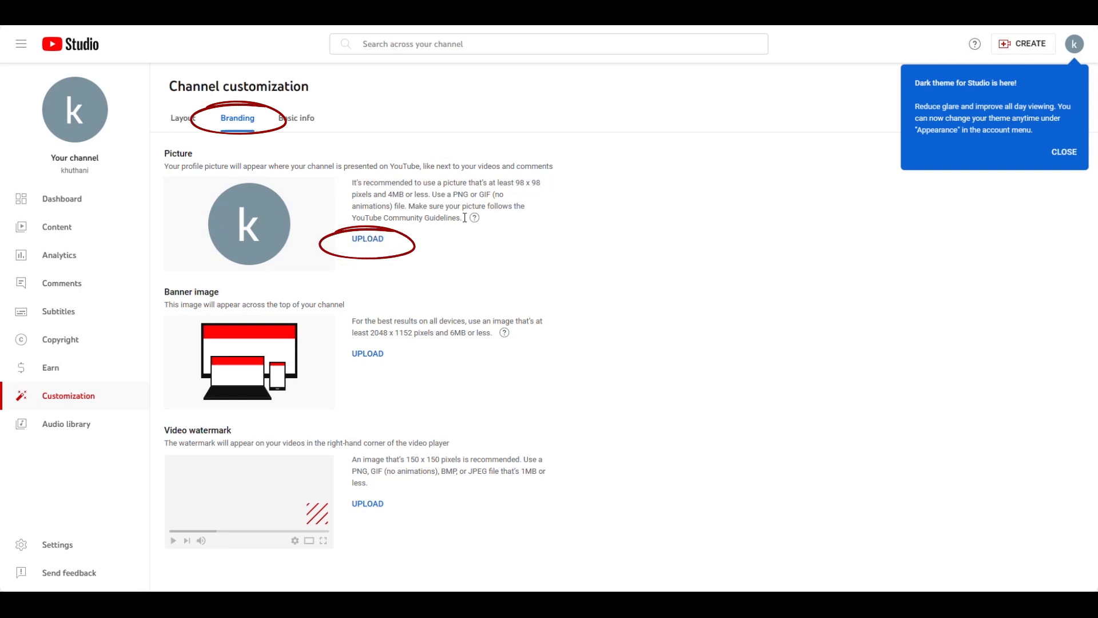
Open the Canva website from the Bing results and activate its design search
{"action": "mouse_move", "coordinate": [476, 219]}
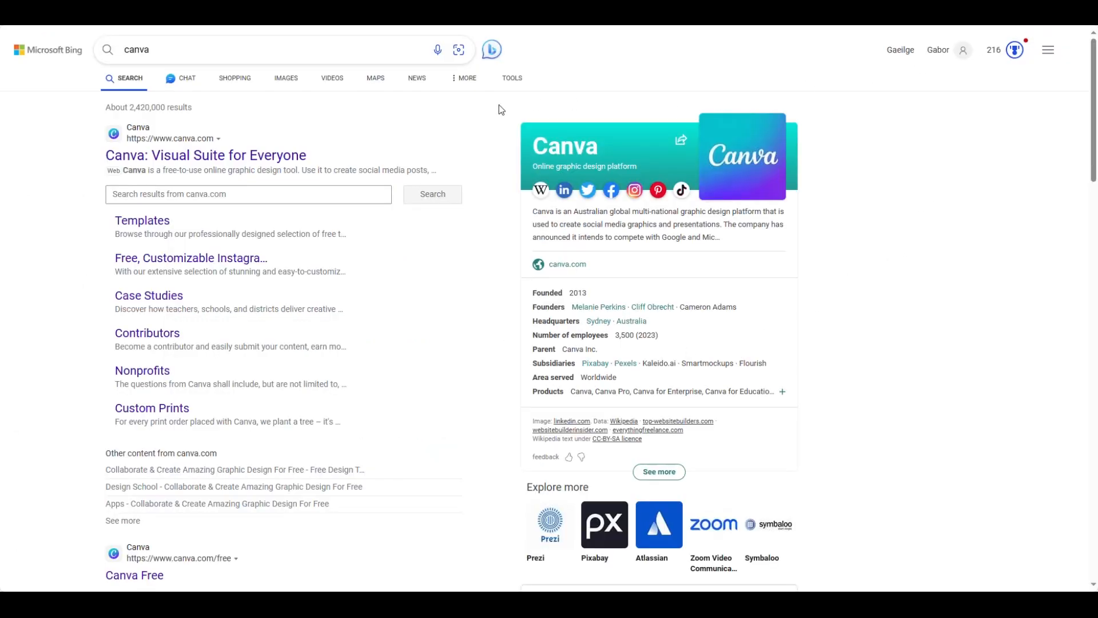
{"action": "left_click", "coordinate": [245, 161]}
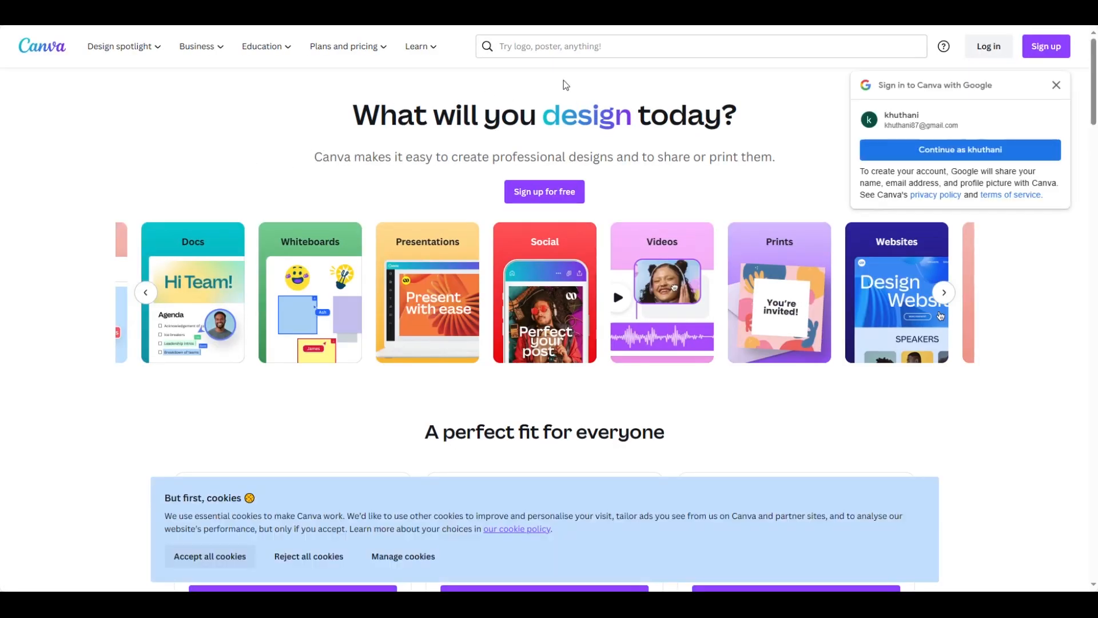
{"action": "left_click", "coordinate": [742, 39]}
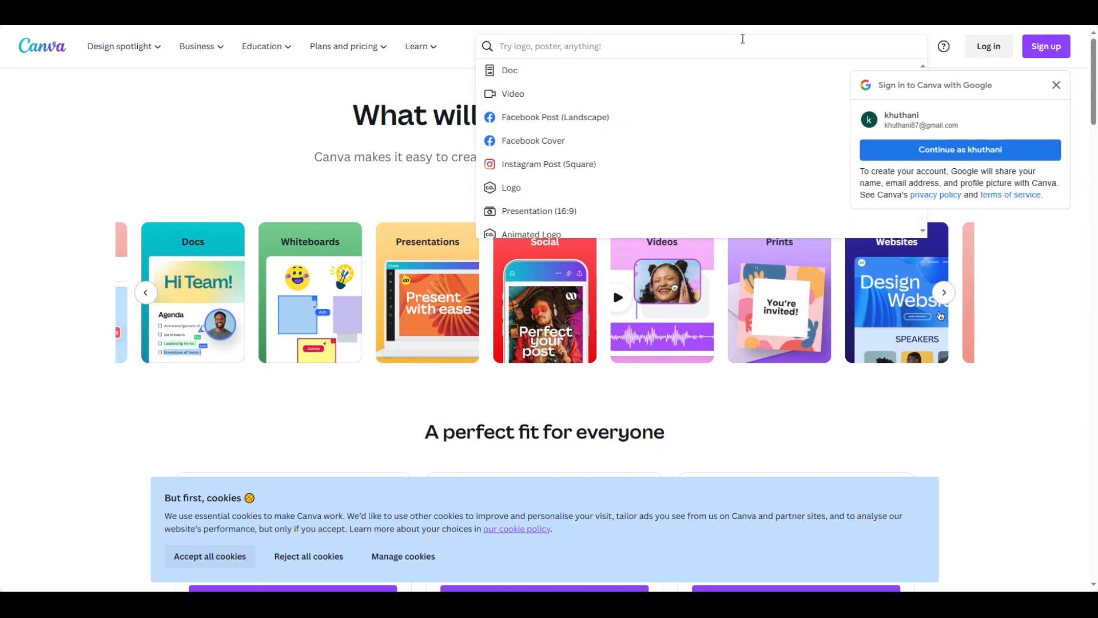
{"action": "type", "text": "banner"}
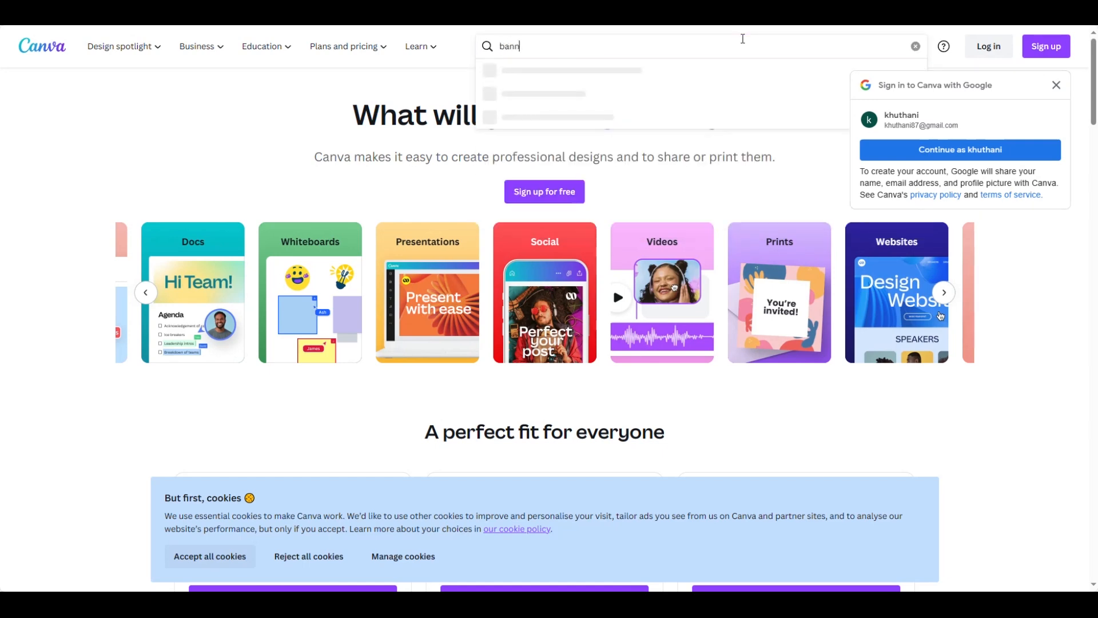
{"action": "key", "text": "ctrl+a"}
{"action": "key", "text": "BackSpace"}
{"action": "type", "text": "b"}
{"action": "key", "text": "BackSpace"}
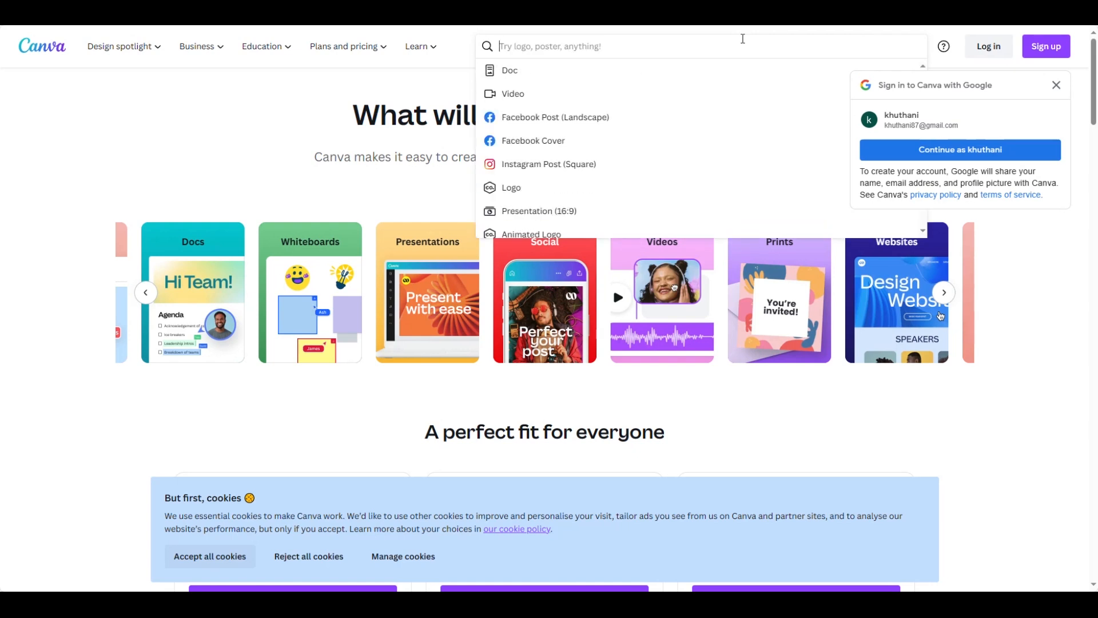
Search Canva for "youtube" and start a YouTube Banner design without logging in
{"action": "type", "text": "yo"}
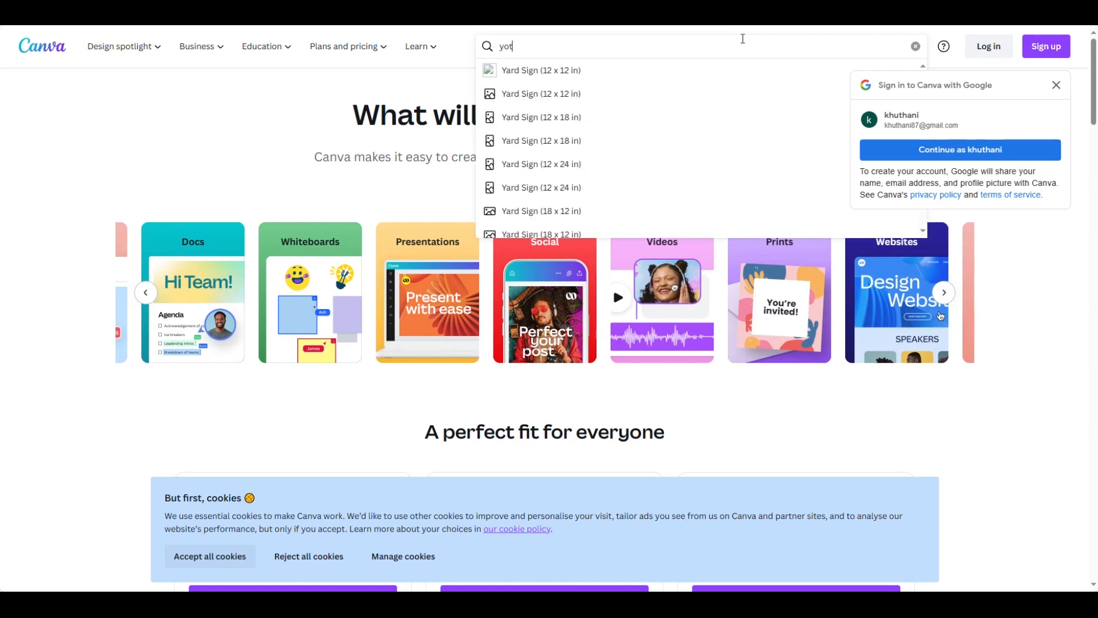
{"action": "type", "text": "utube"}
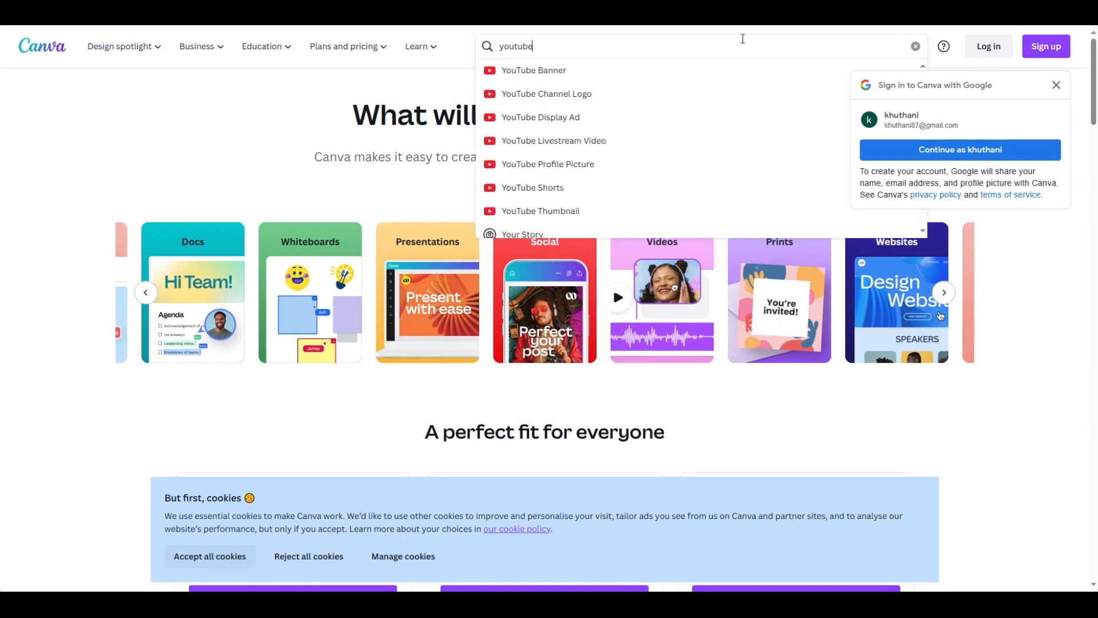
{"action": "left_click", "coordinate": [752, 69]}
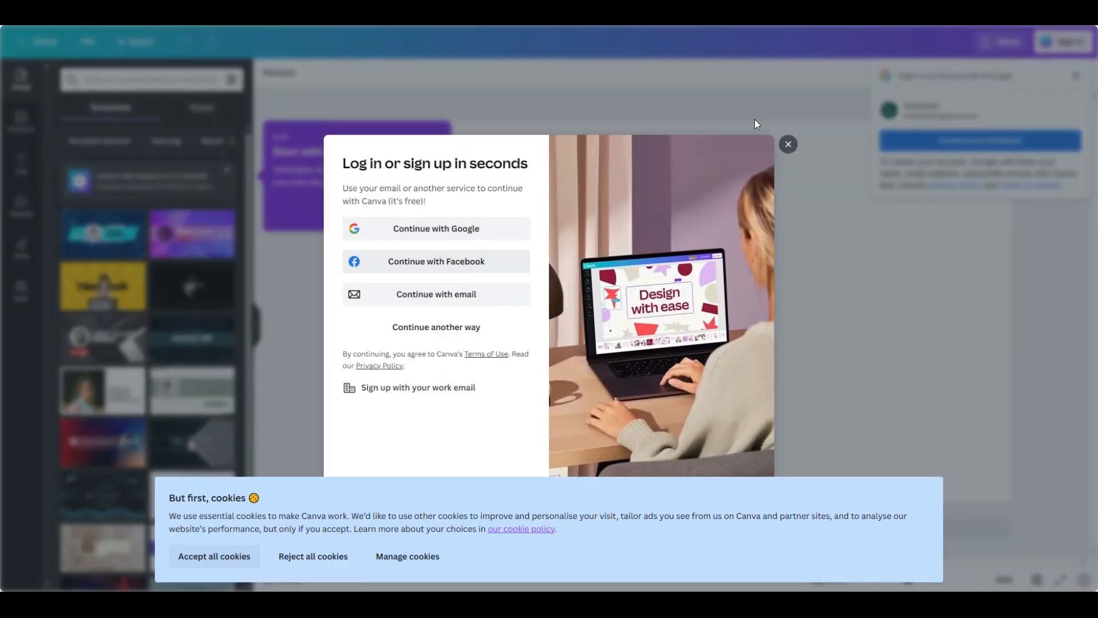
{"action": "left_click", "coordinate": [787, 144]}
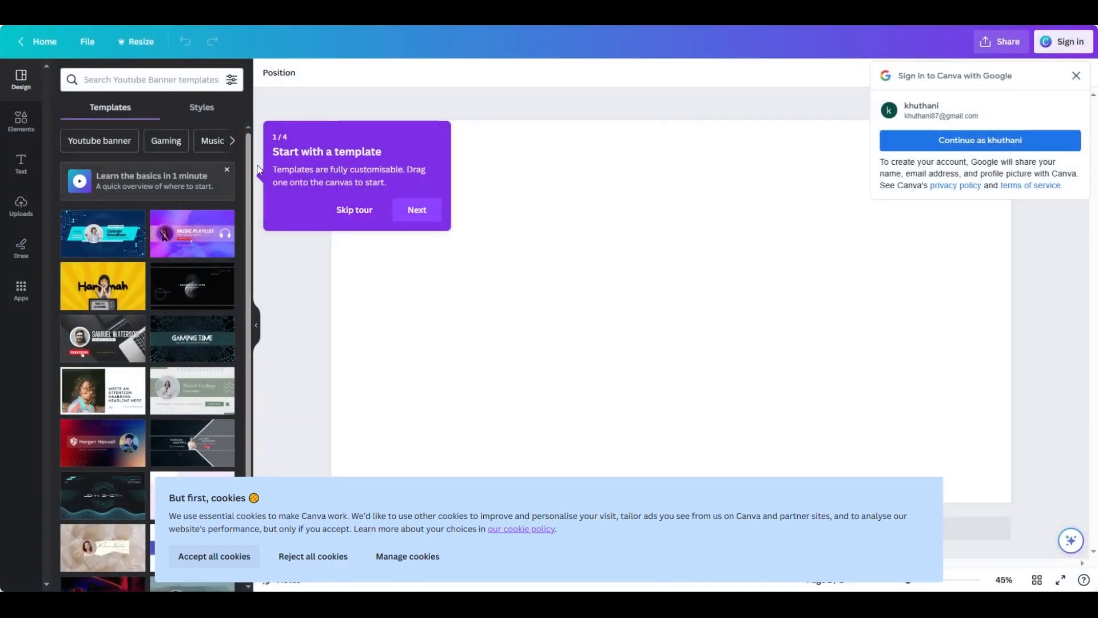
Accept all cookies, apply the blue Technology Review template to the banner and dismiss the Google sign-in offer
{"action": "left_click", "coordinate": [243, 561]}
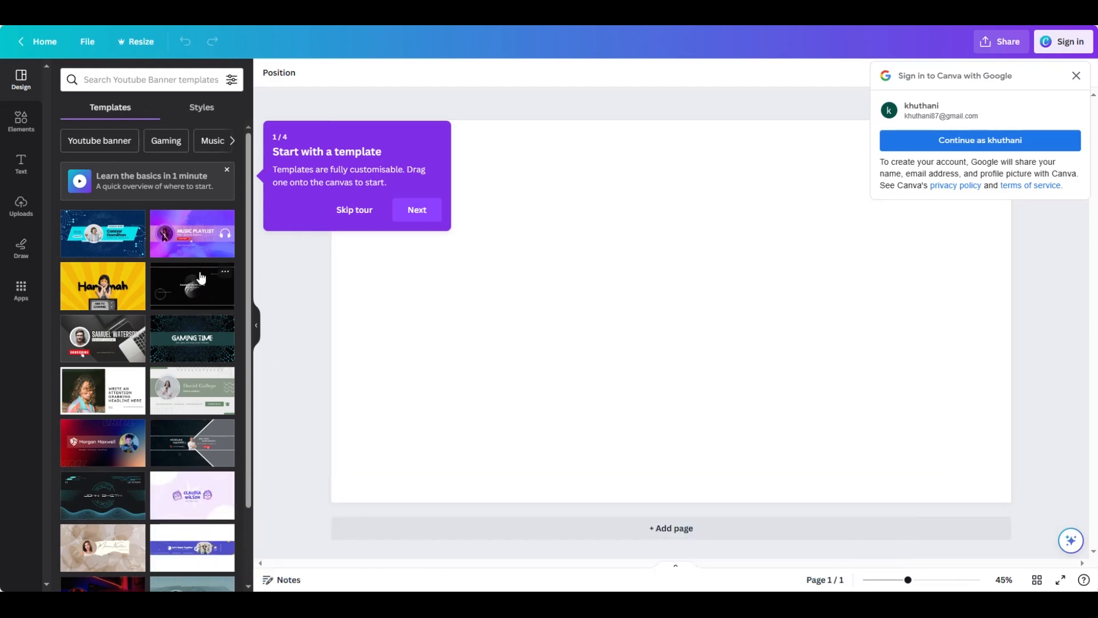
{"action": "scroll", "coordinate": [117, 257], "scroll_direction": "down", "scroll_amount": 1}
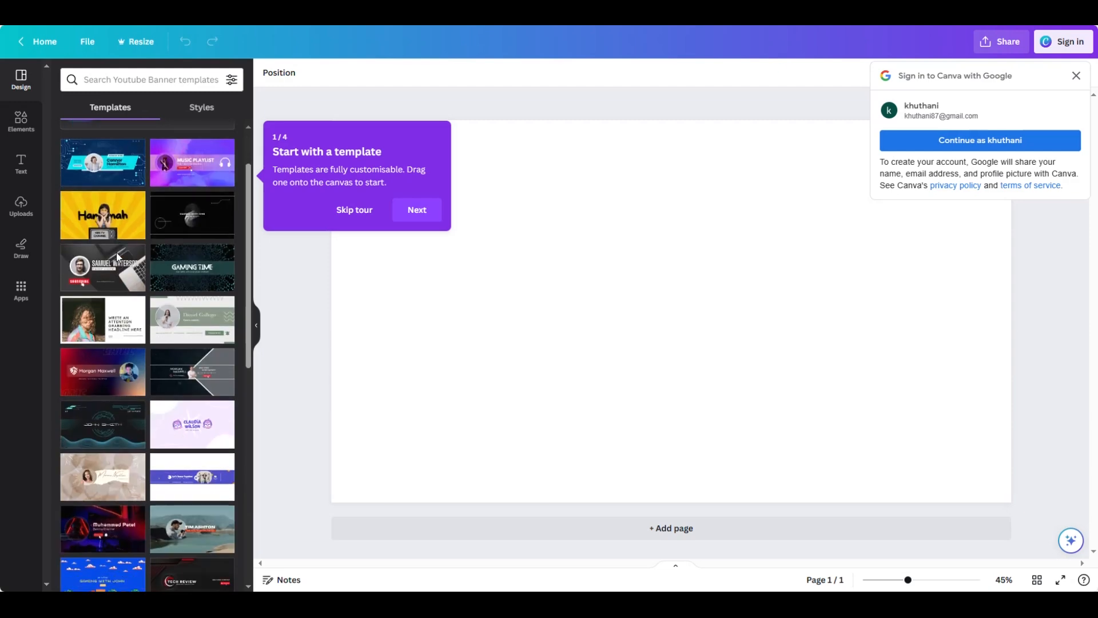
{"action": "scroll", "coordinate": [118, 263], "scroll_direction": "down", "scroll_amount": 2}
{"action": "scroll", "coordinate": [121, 268], "scroll_direction": "up", "scroll_amount": 3}
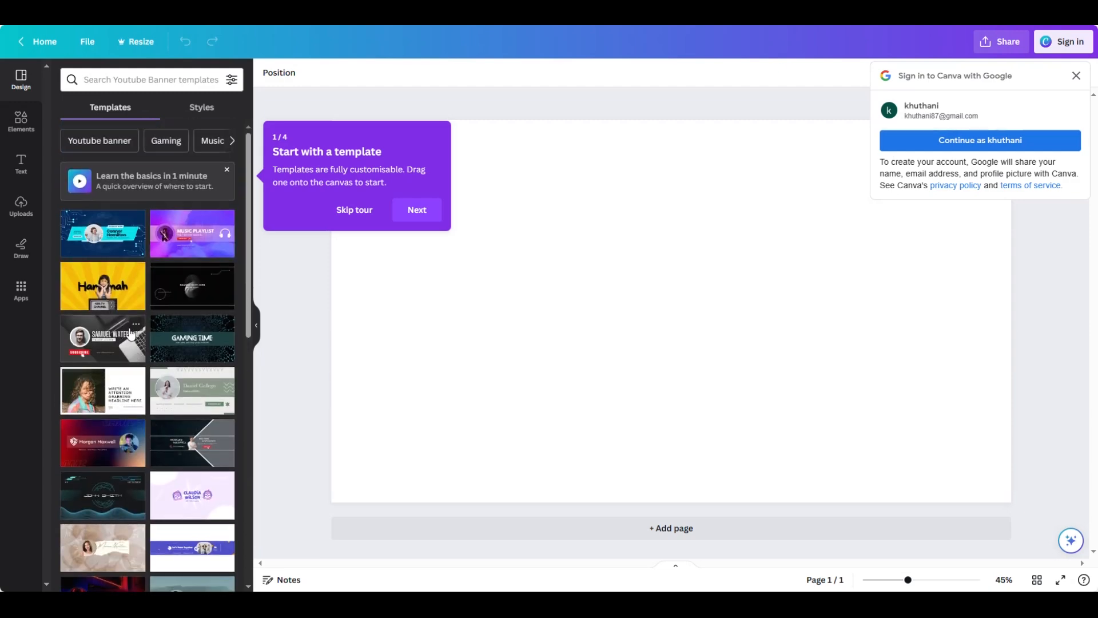
{"action": "left_click", "coordinate": [108, 224]}
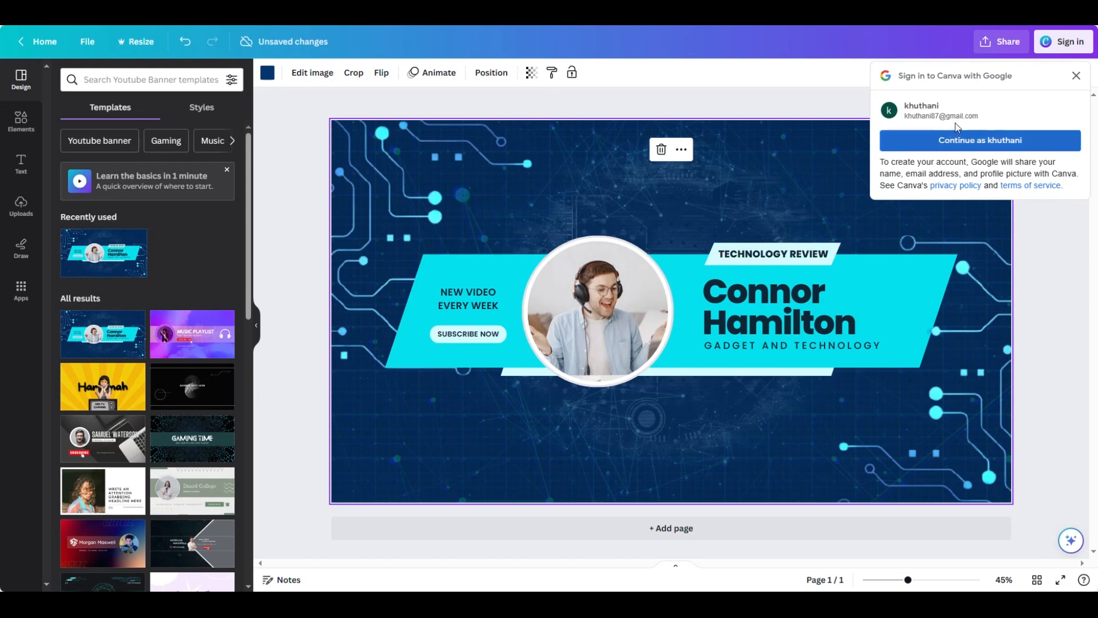
{"action": "left_click", "coordinate": [1077, 75]}
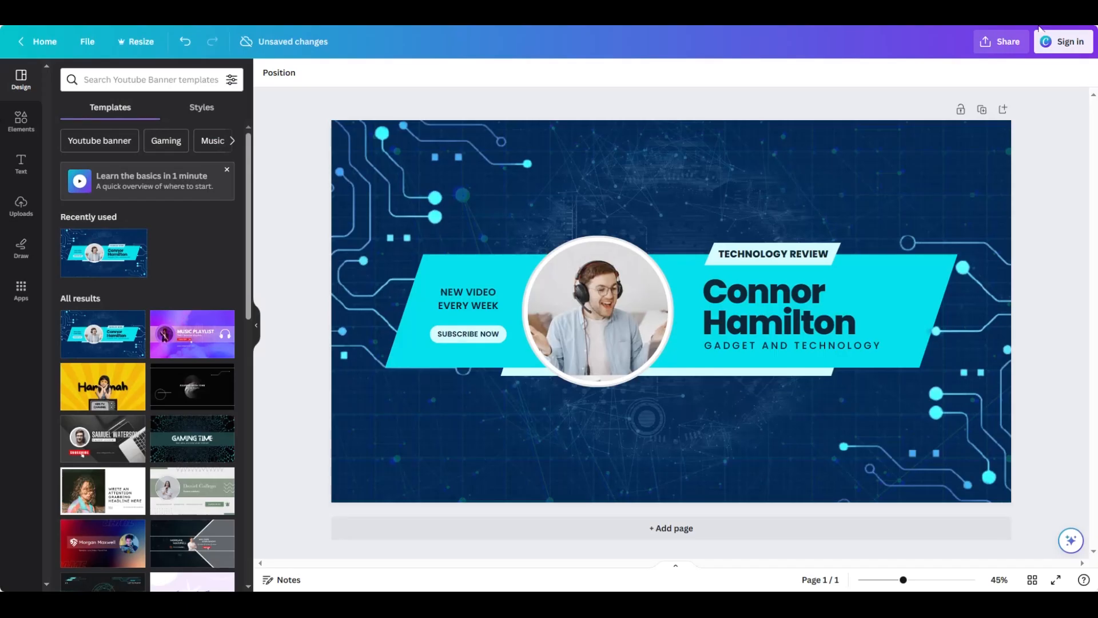
Download the banner as a PNG without logging in and confirm it as the channel's banner image in YouTube Studio
{"action": "left_click", "coordinate": [1002, 41]}
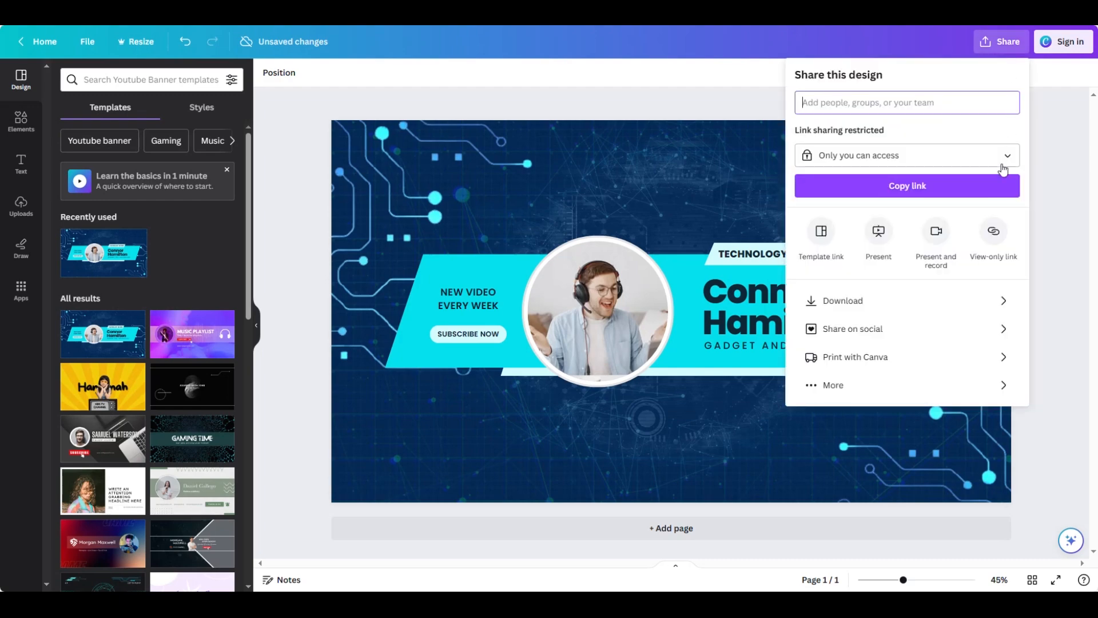
{"action": "left_click", "coordinate": [944, 297]}
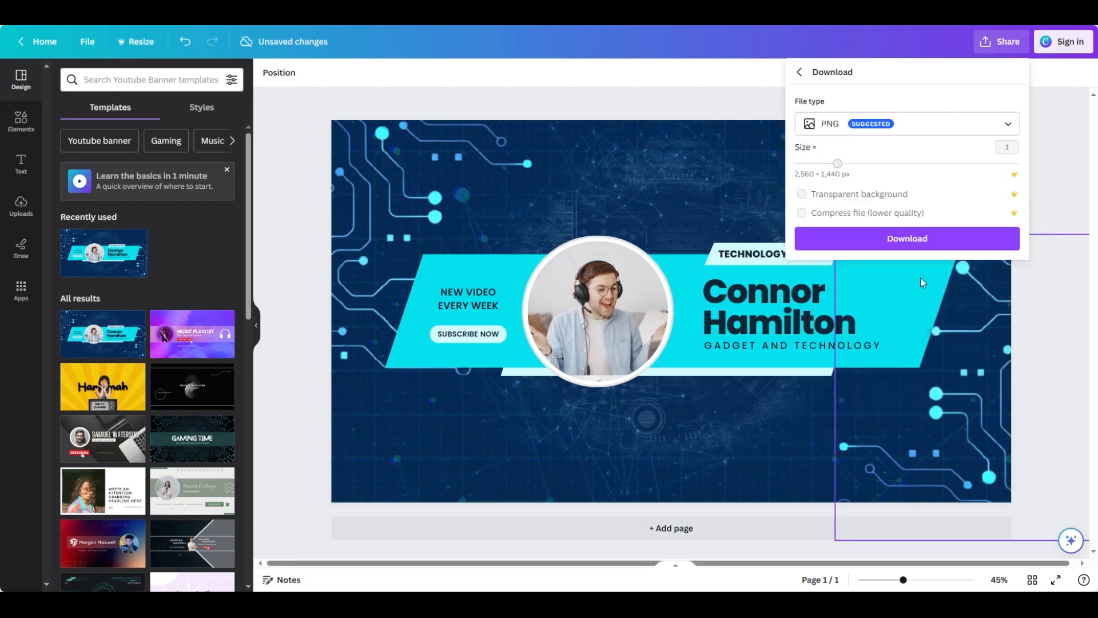
{"action": "left_click", "coordinate": [915, 239]}
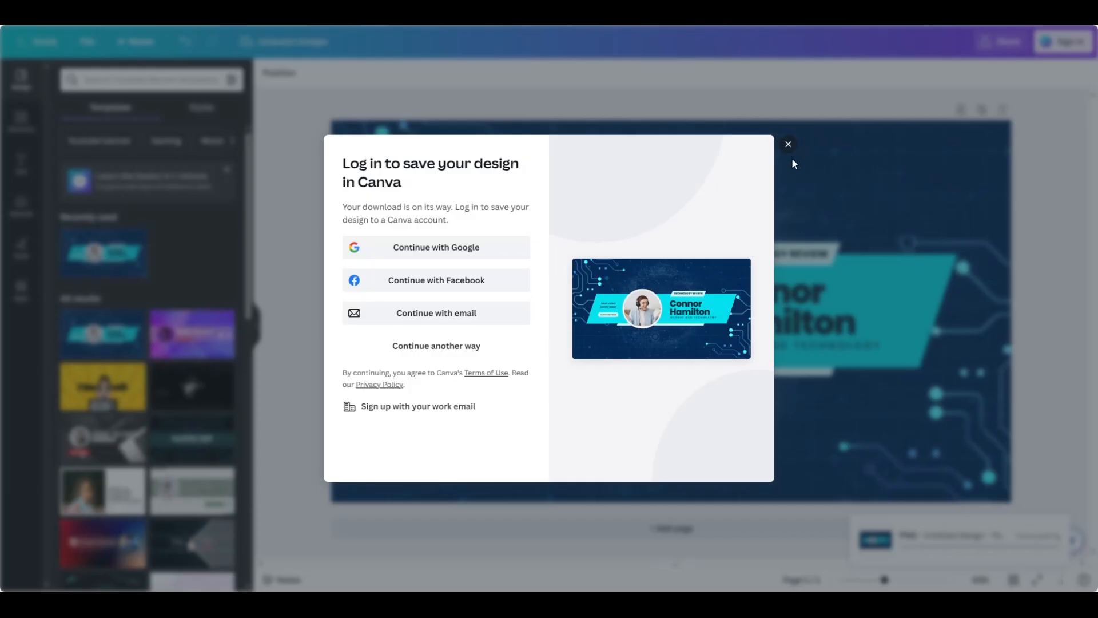
{"action": "left_click", "coordinate": [789, 147]}
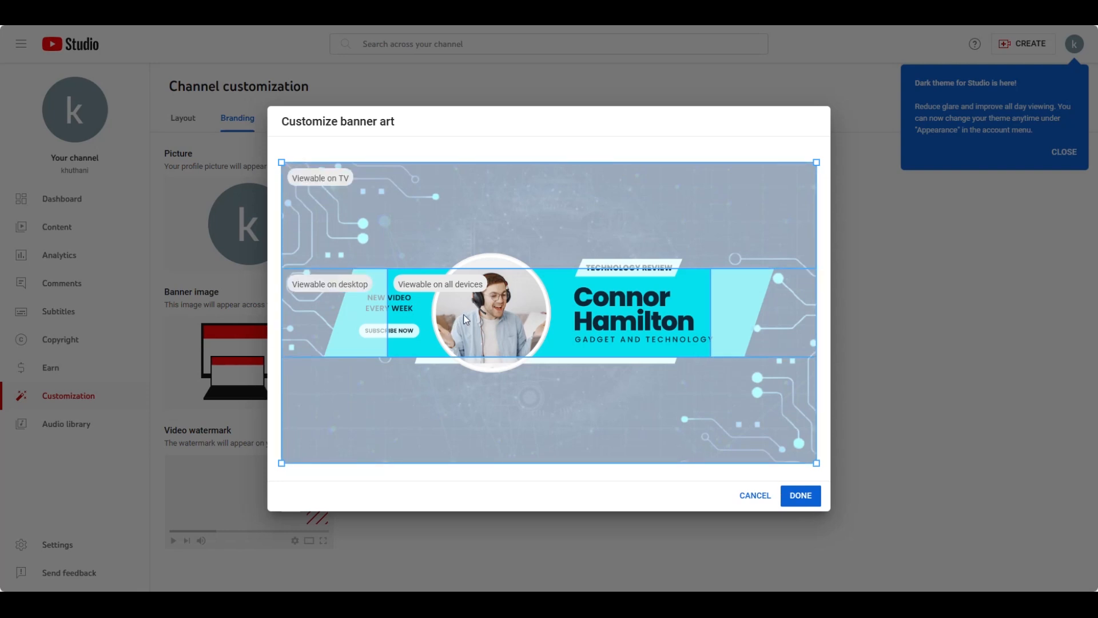
{"action": "left_click", "coordinate": [798, 501]}
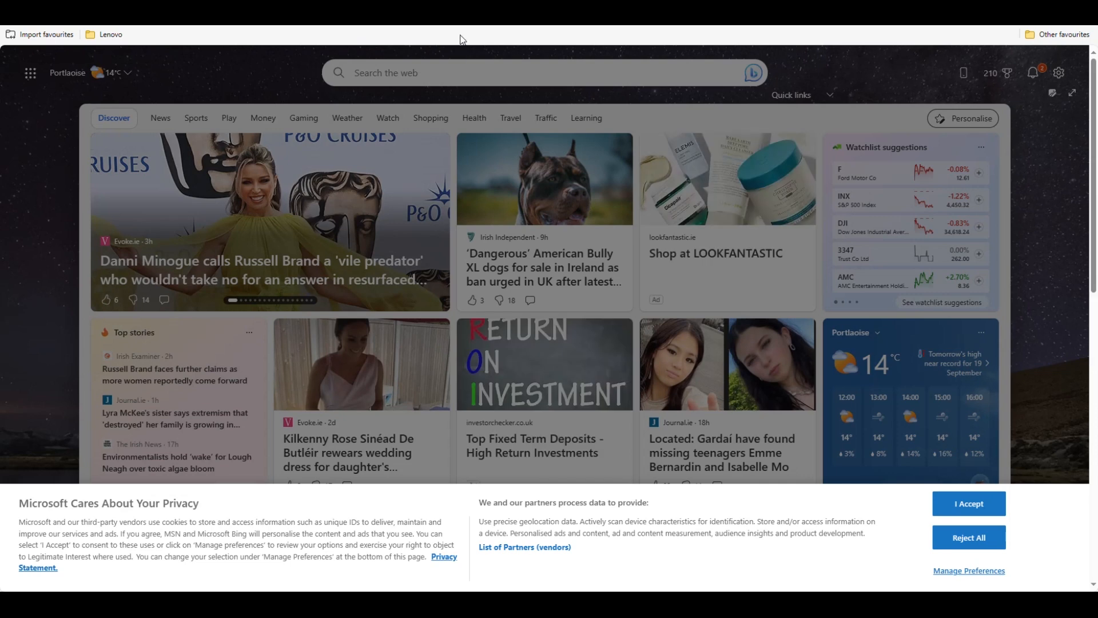
Search the web for "pexels free images" in the browser and open the Pexels website
{"action": "key", "text": "ctrl+l"}
{"action": "type", "text": "pexels"}
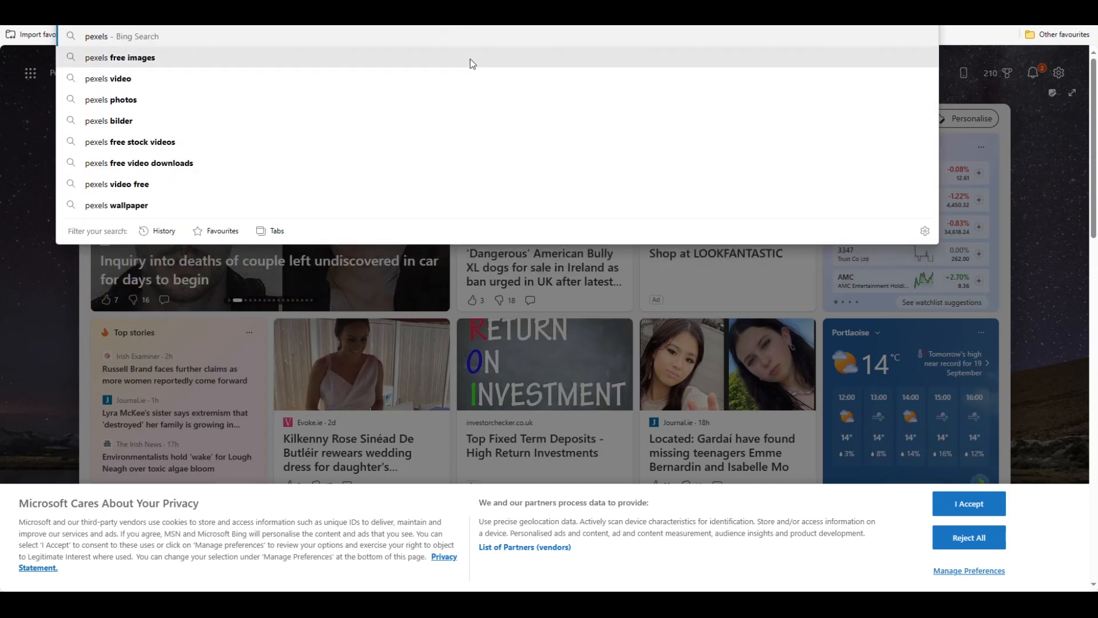
{"action": "left_click", "coordinate": [470, 60]}
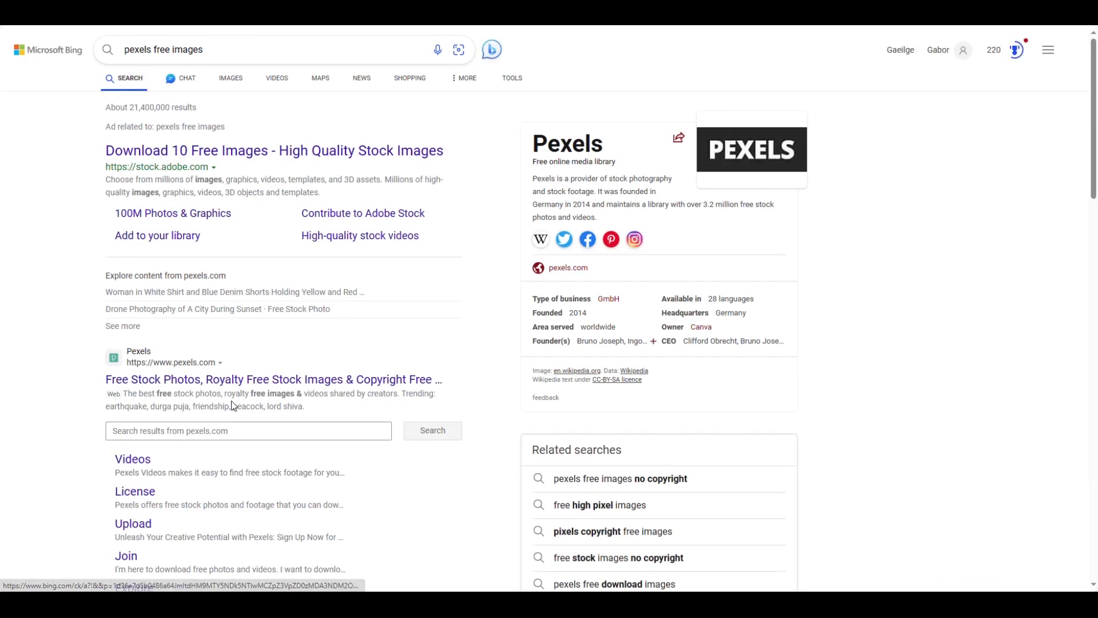
{"action": "left_click", "coordinate": [266, 382]}
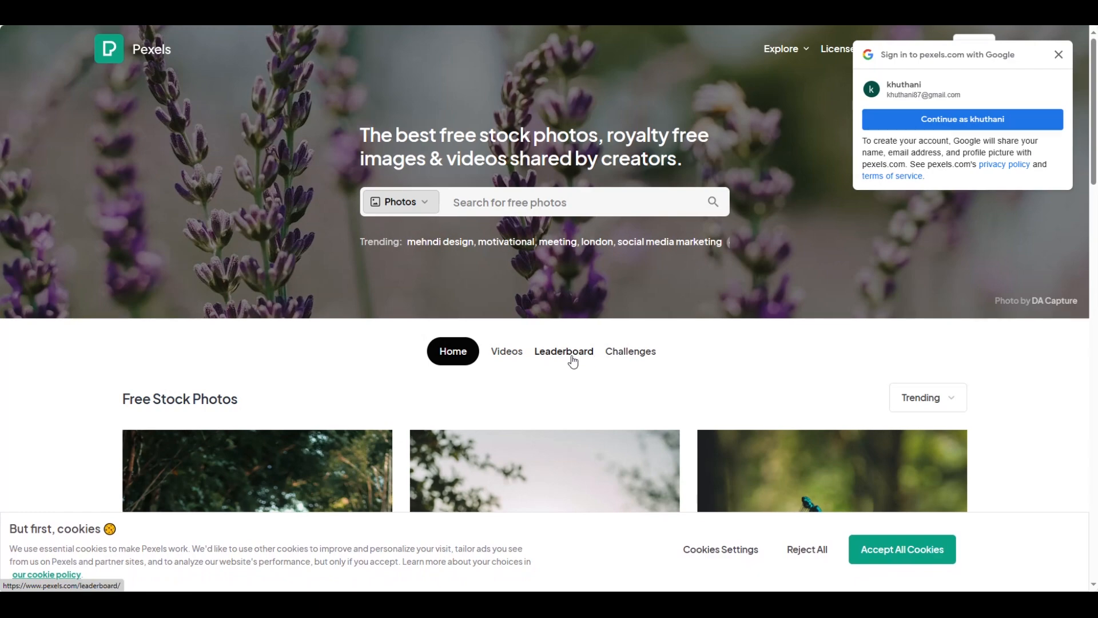
Download the Pexels photo of three people standing together in a grassy field
{"action": "scroll", "coordinate": [560, 364], "scroll_direction": "down", "scroll_amount": 5}
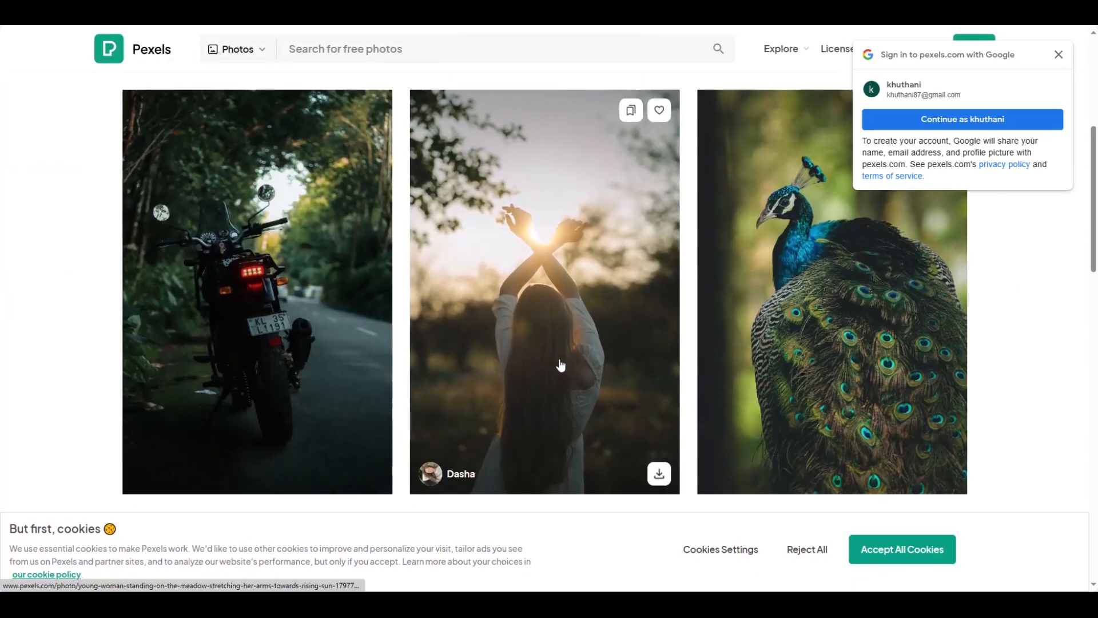
{"action": "scroll", "coordinate": [608, 405], "scroll_direction": "down", "scroll_amount": 5}
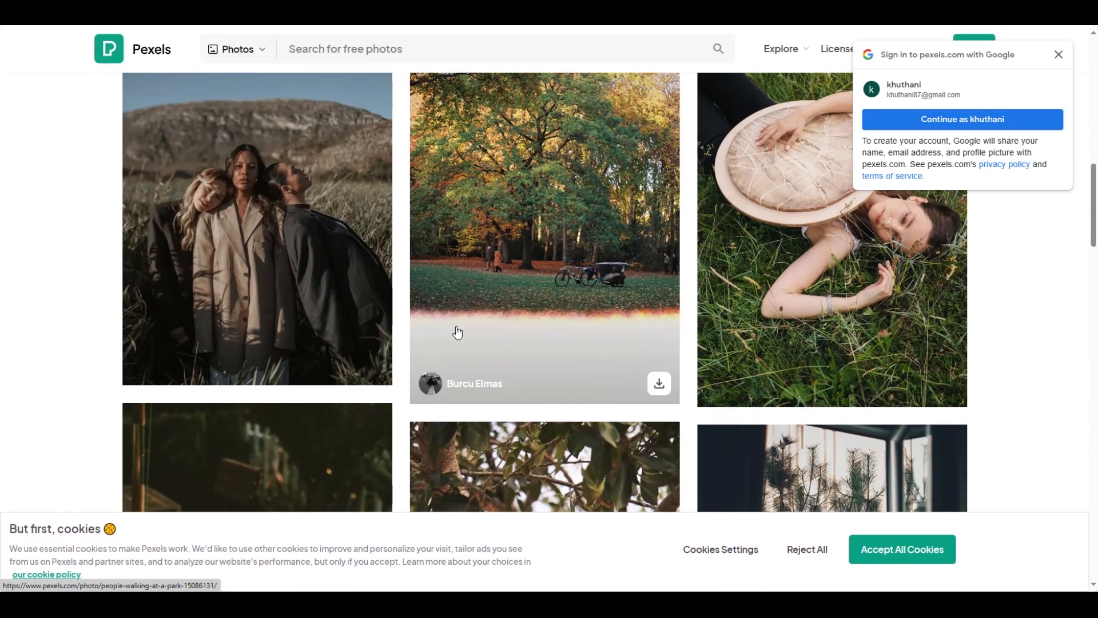
{"action": "left_click", "coordinate": [371, 364]}
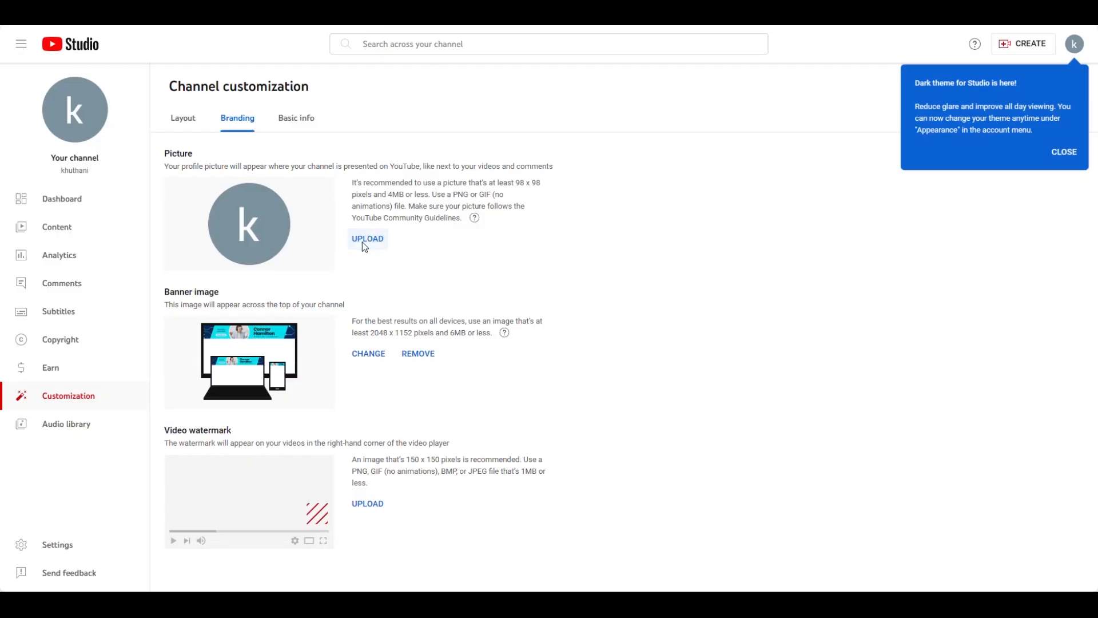
Upload the downloaded Pexels photo as the channel's profile picture with the default crop and dismiss the dark theme notice
{"action": "left_click", "coordinate": [363, 240]}
{"action": "double_click", "coordinate": [269, 86]}
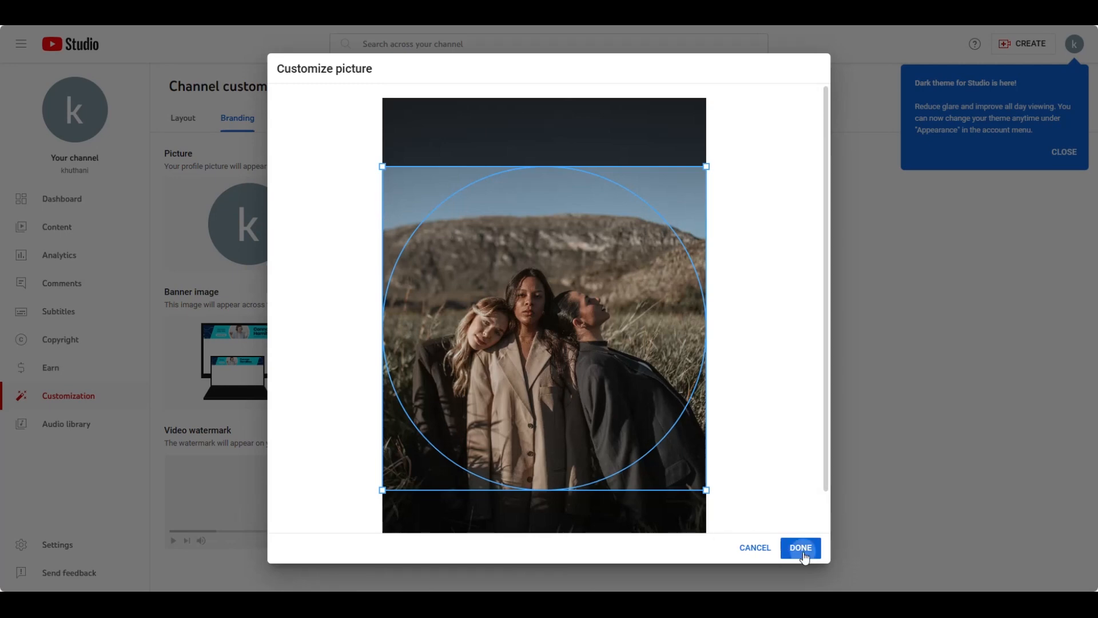
{"action": "left_click", "coordinate": [804, 554]}
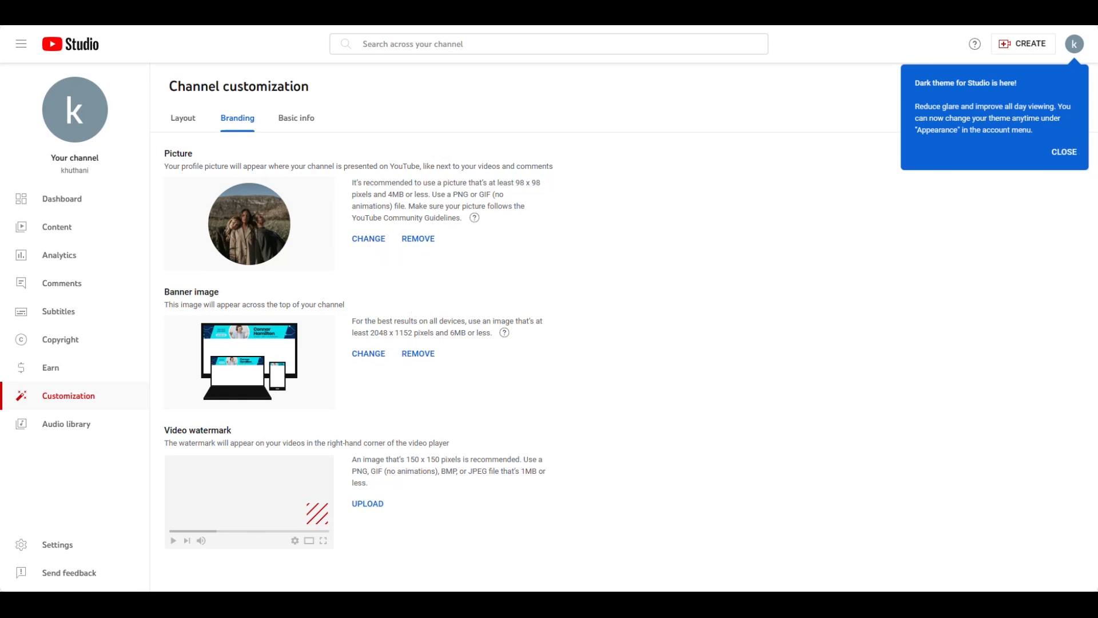
{"action": "left_click", "coordinate": [1063, 152]}
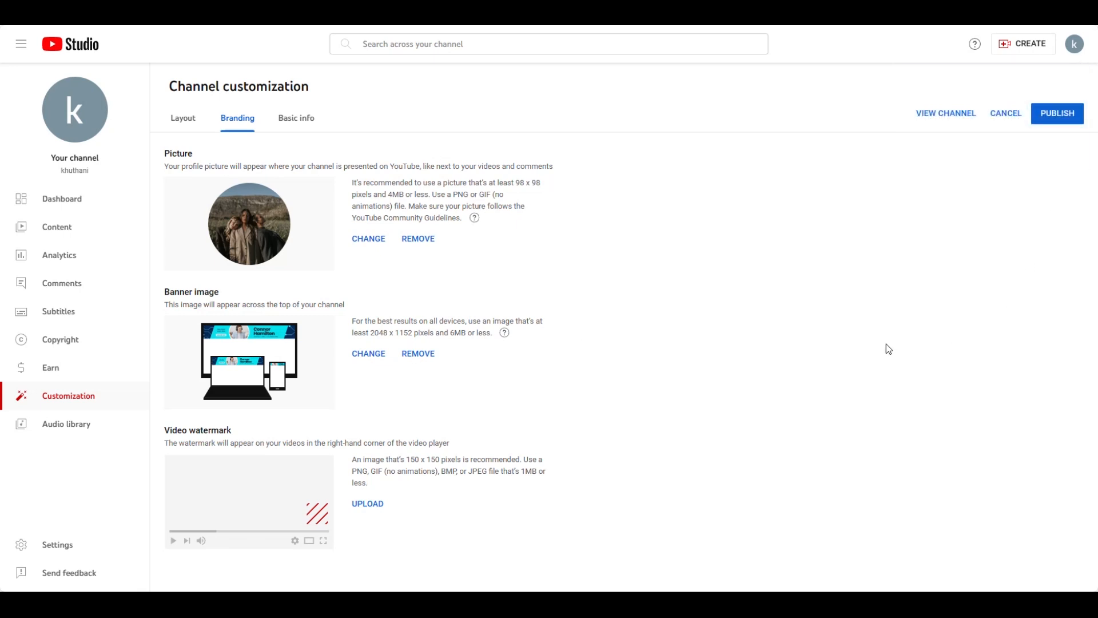
Check the current channel page, publish the new profile picture and banner, and open the published channel
{"action": "left_click", "coordinate": [948, 117]}
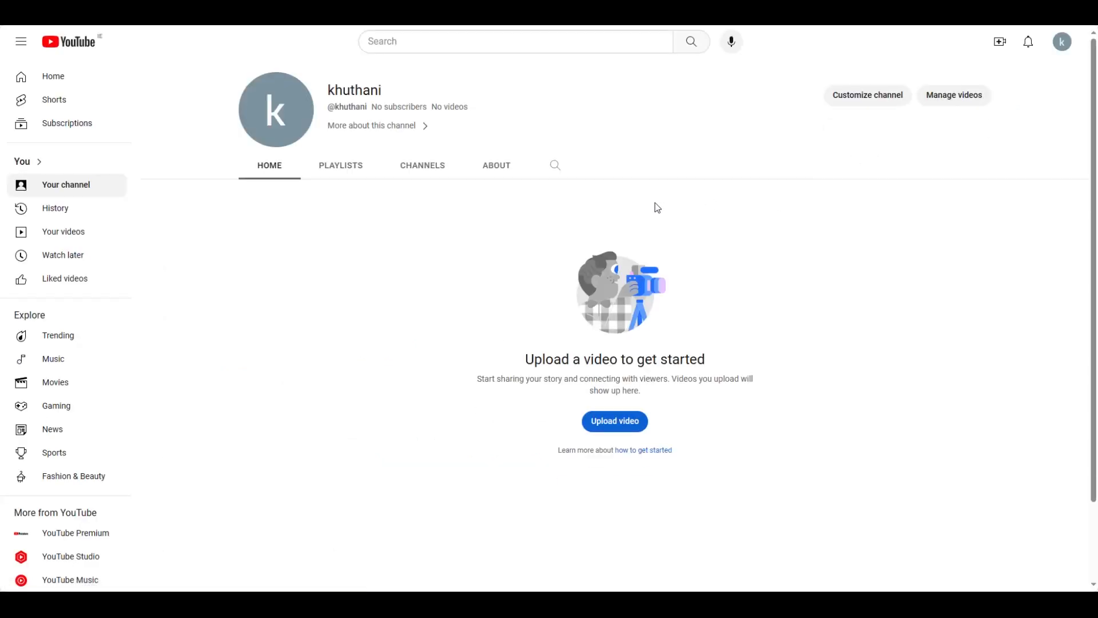
{"action": "left_click", "coordinate": [1033, 25]}
{"action": "left_click", "coordinate": [1042, 119]}
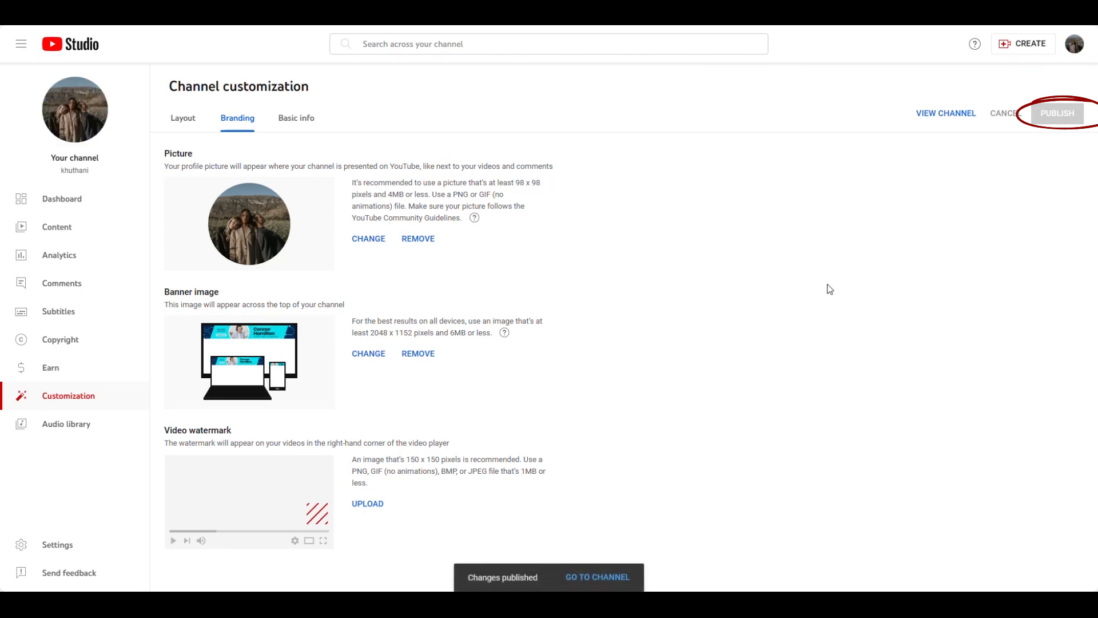
{"action": "left_click", "coordinate": [623, 578]}
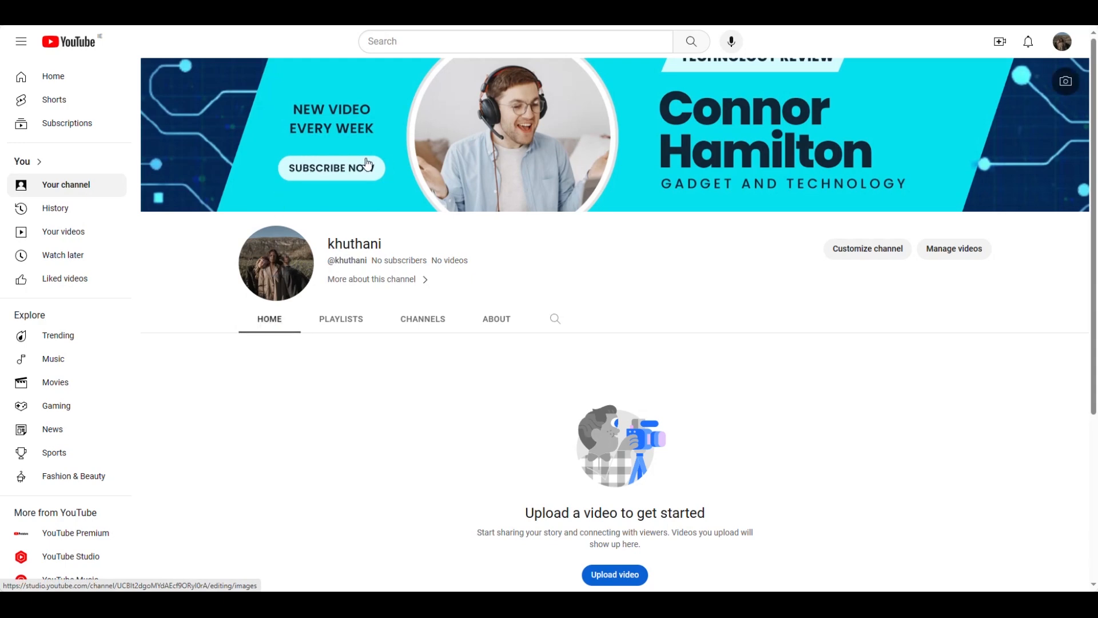
Return to the channel customization in YouTube Studio and examine the layout, branding and basic info options
{"action": "left_click", "coordinate": [1049, 27]}
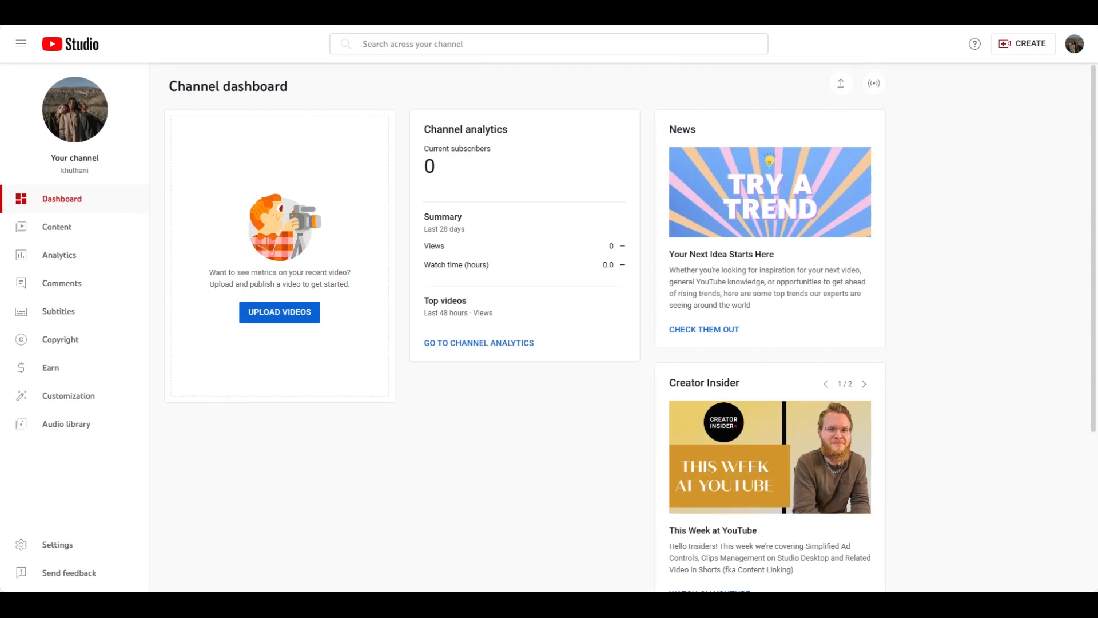
{"action": "left_click", "coordinate": [92, 398]}
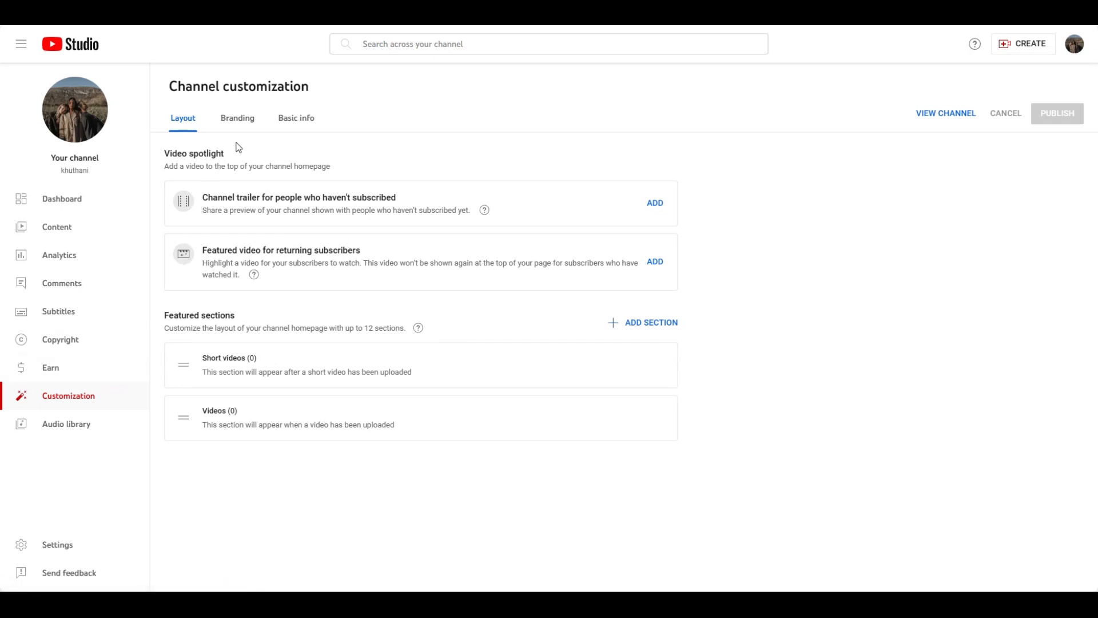
{"action": "left_click", "coordinate": [250, 127]}
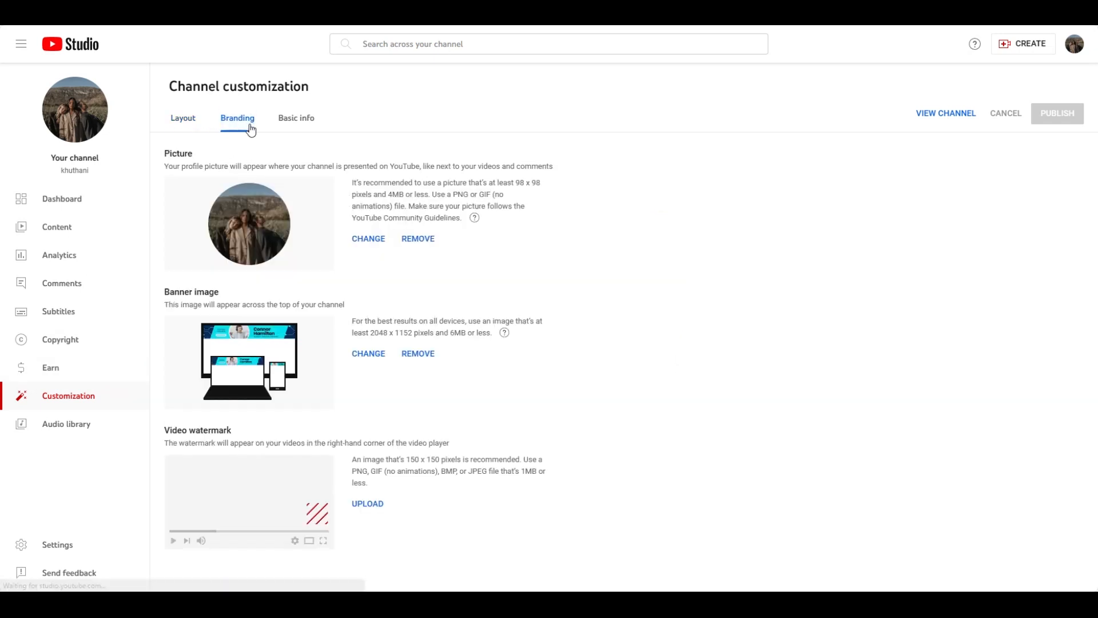
{"action": "left_click", "coordinate": [298, 124]}
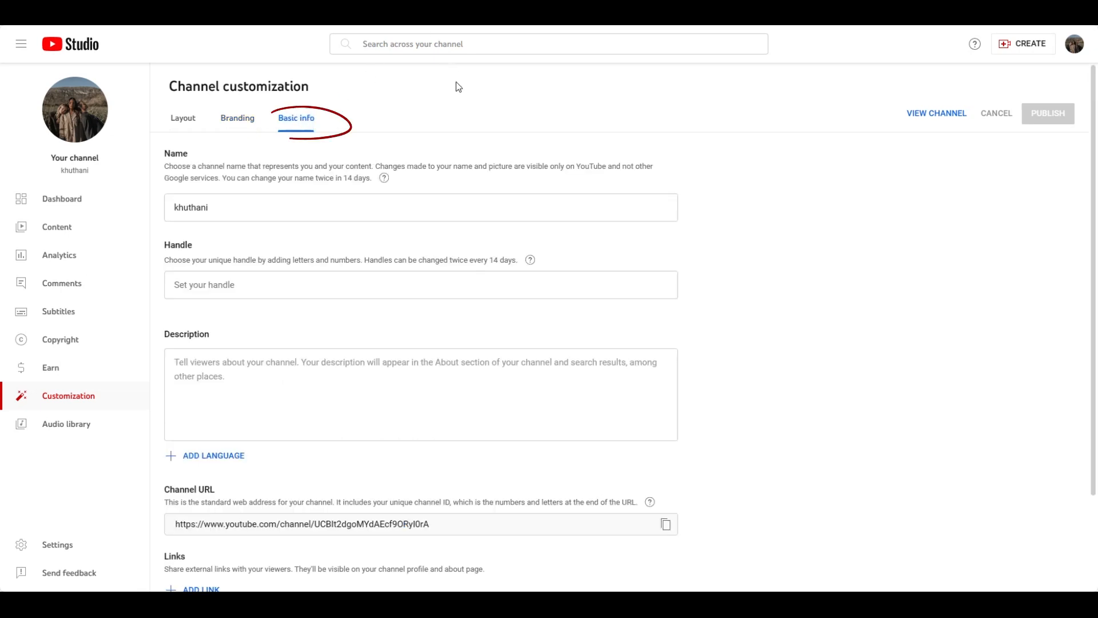
{"action": "scroll", "coordinate": [459, 90], "scroll_direction": "down", "scroll_amount": 2}
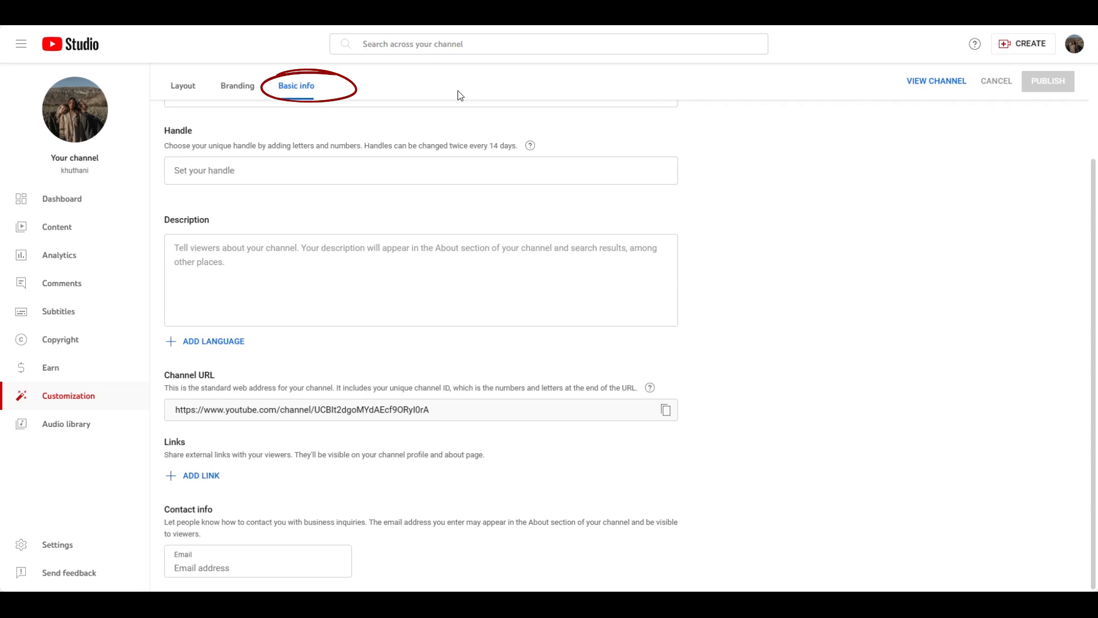
{"action": "scroll", "coordinate": [458, 91], "scroll_direction": "up", "scroll_amount": 2}
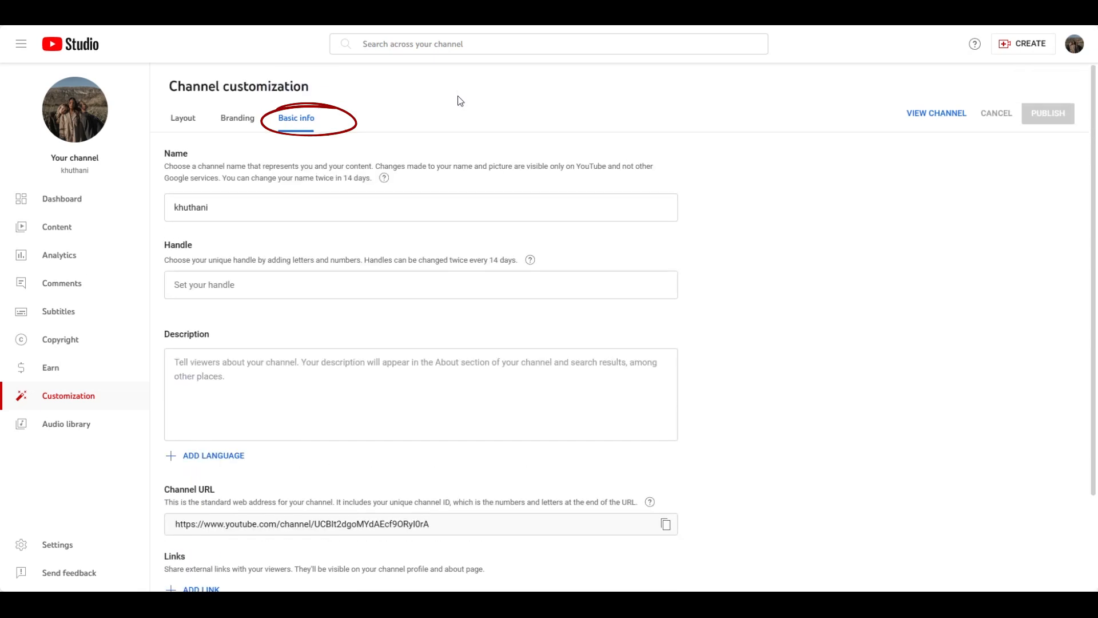
{"action": "scroll", "coordinate": [457, 101], "scroll_direction": "down", "scroll_amount": 2}
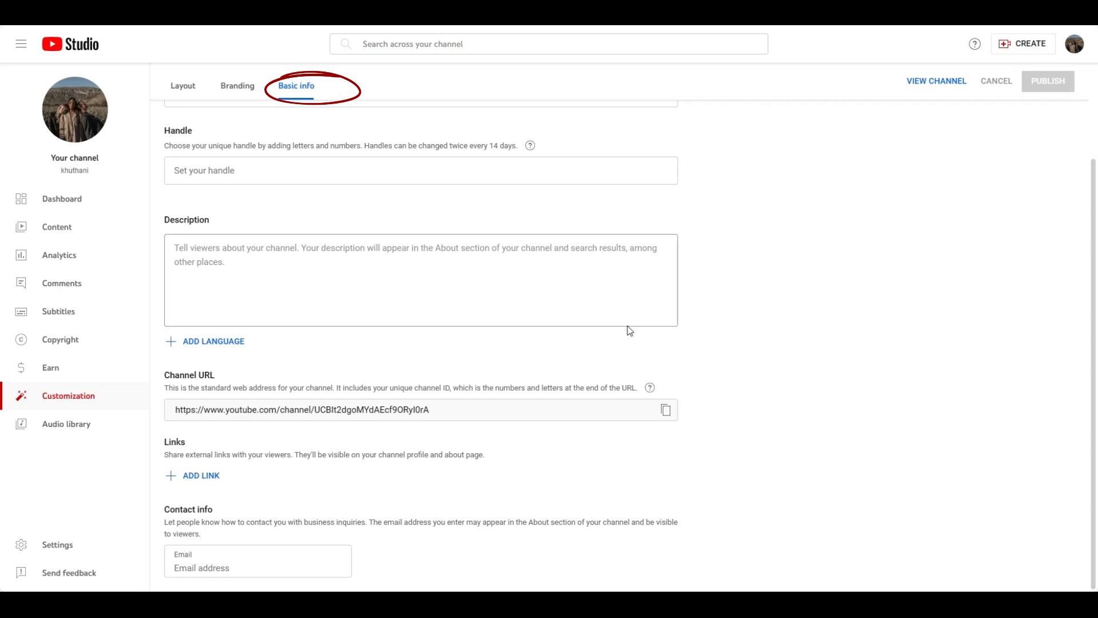
{"action": "scroll", "coordinate": [629, 331], "scroll_direction": "up", "scroll_amount": 2}
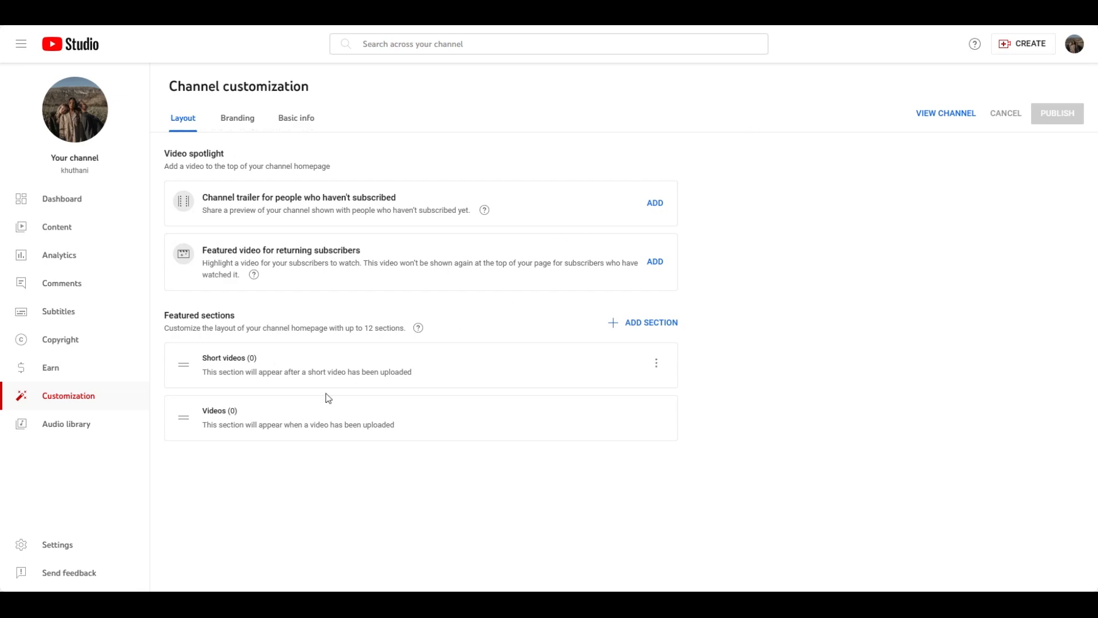
Add "haul" and "fashion" as channel keywords in the basic info of the channel settings
{"action": "left_click", "coordinate": [86, 554]}
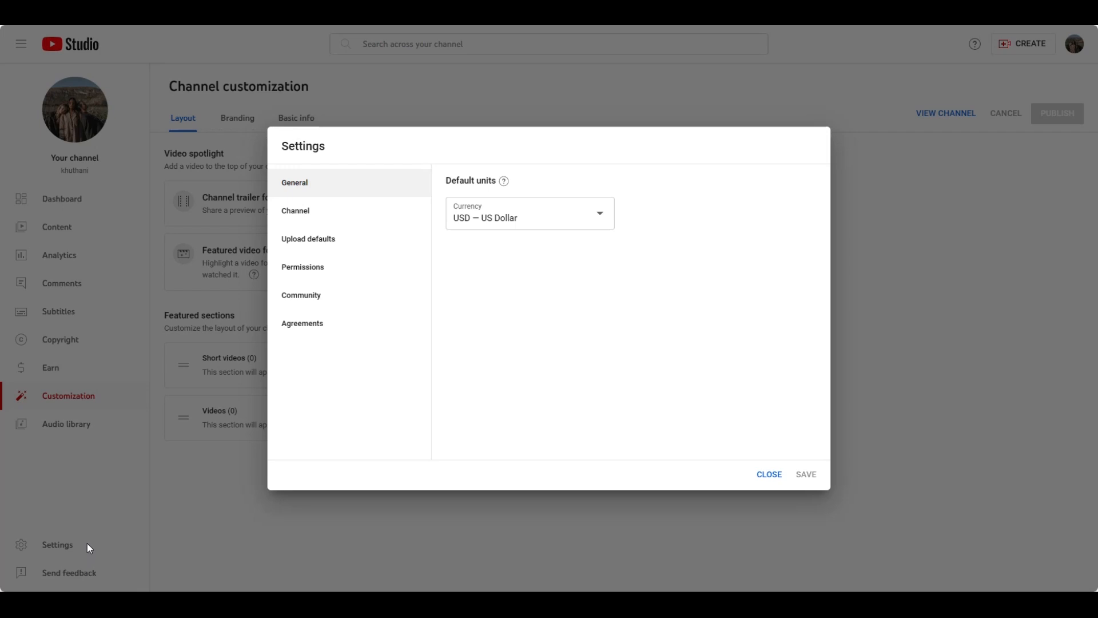
{"action": "left_click", "coordinate": [318, 221]}
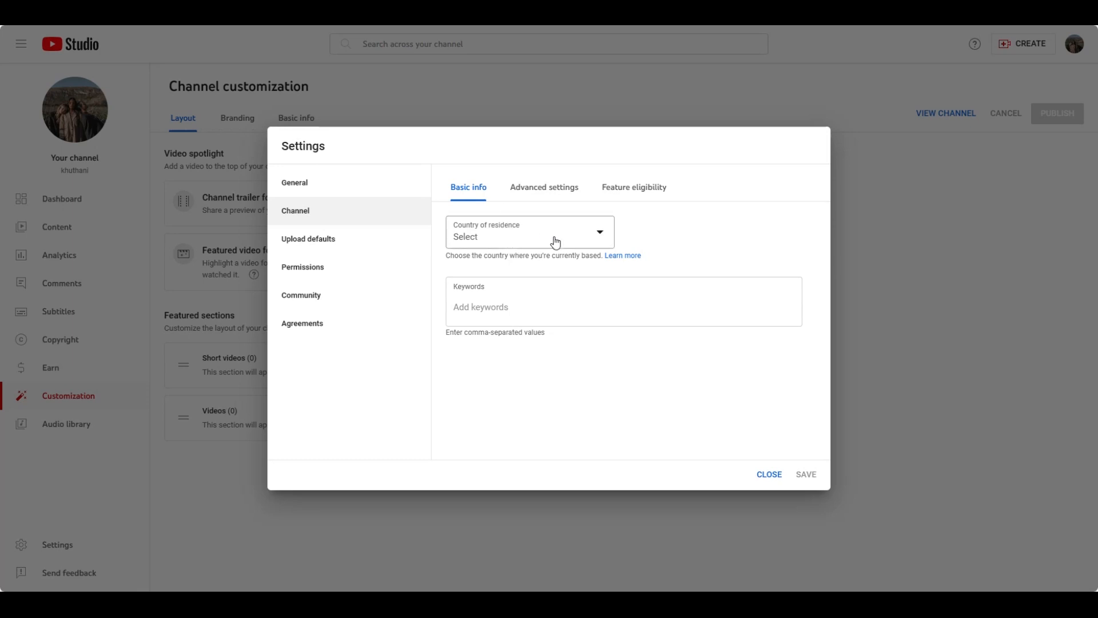
{"action": "left_click", "coordinate": [472, 309]}
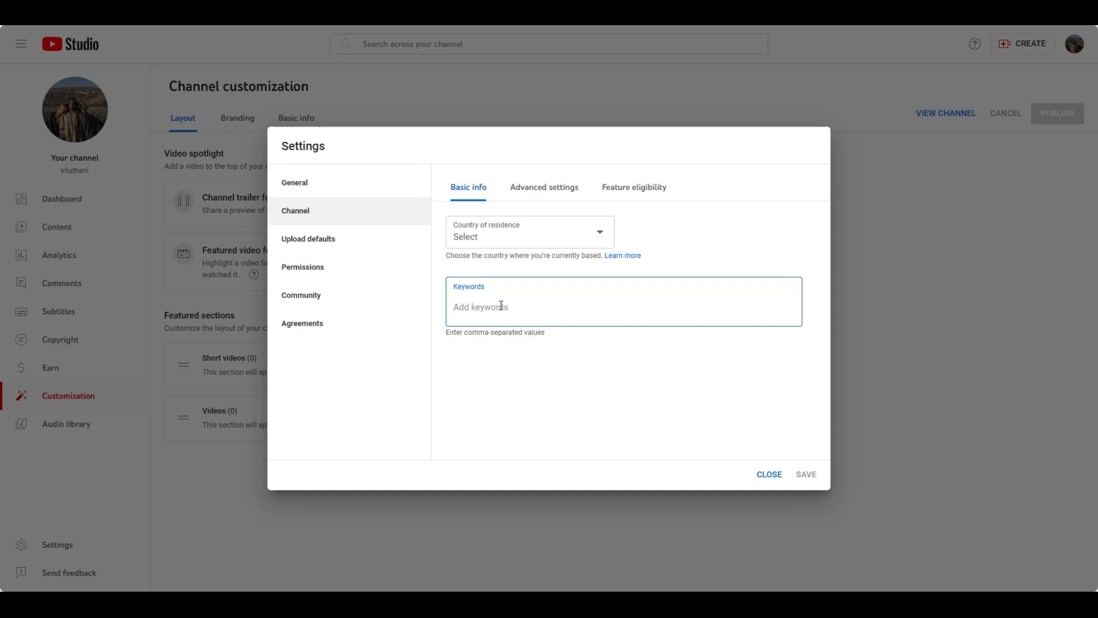
{"action": "type", "text": "haul"}
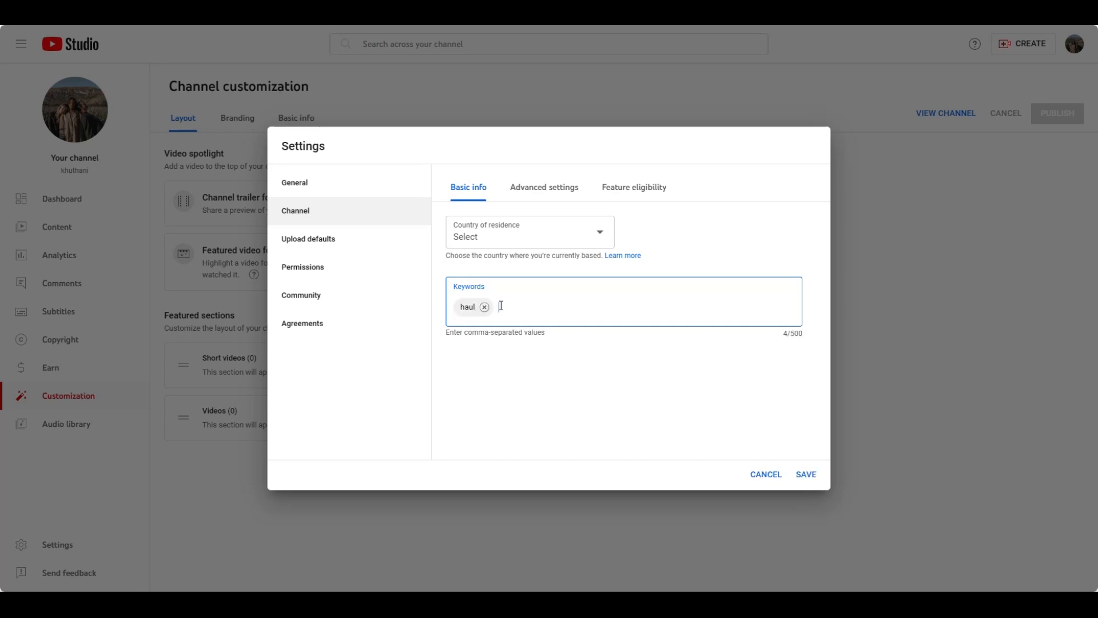
{"action": "type", "text": ",fashio"}
{"action": "type", "text": "n,"}
Save the channel settings and review the feature eligibility and advanced options for audience, captions, advertisements and clips
{"action": "left_click", "coordinate": [544, 186]}
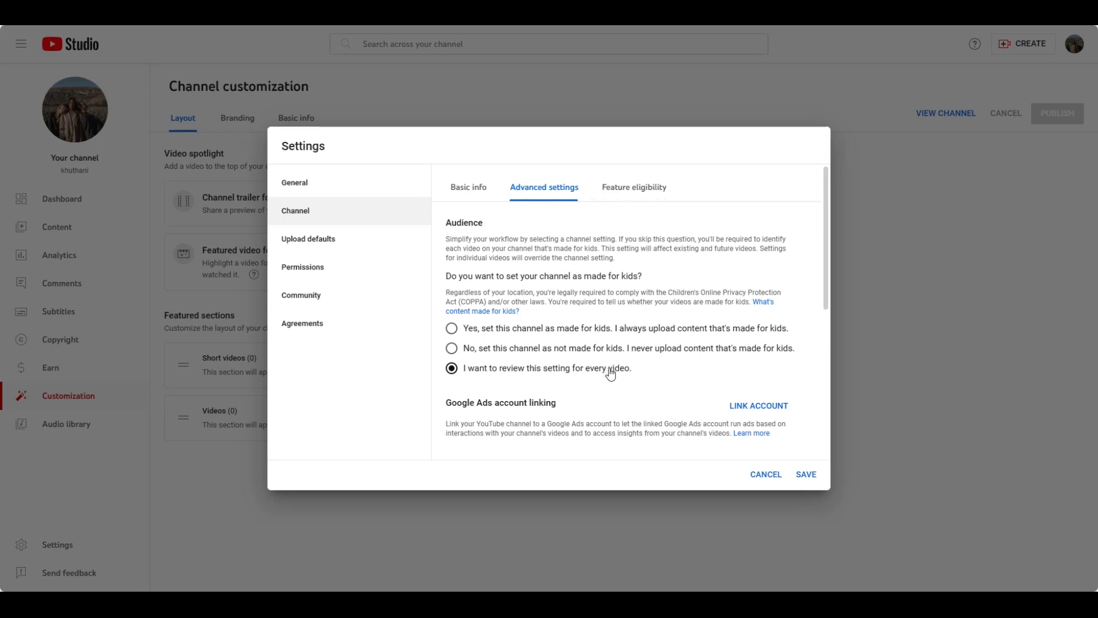
{"action": "left_click", "coordinate": [657, 198]}
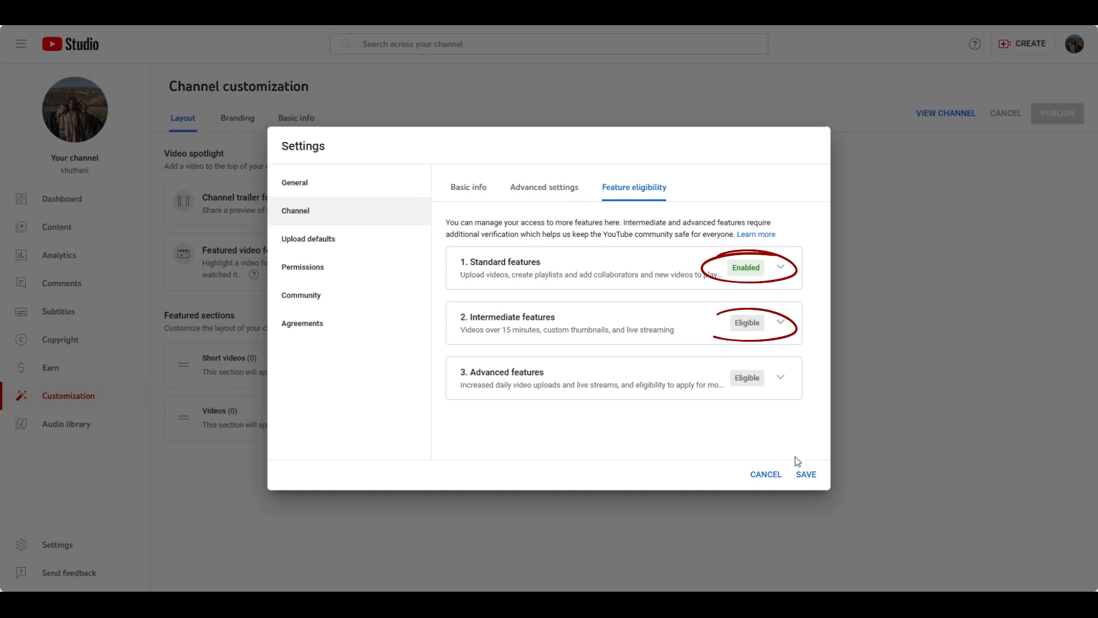
{"action": "left_click", "coordinate": [809, 476]}
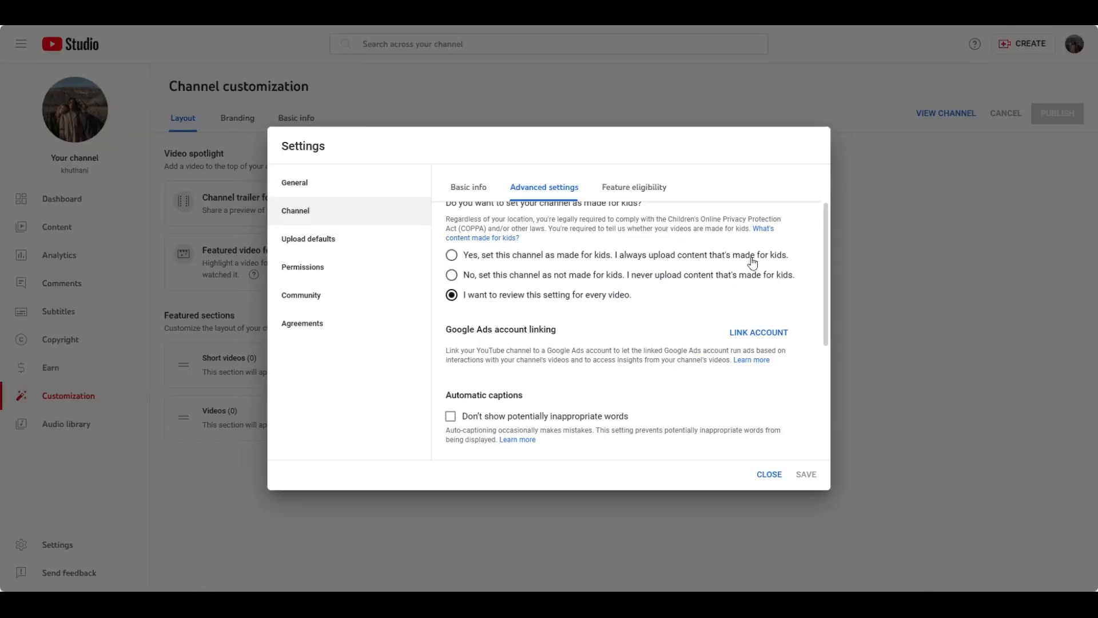
{"action": "scroll", "coordinate": [712, 249], "scroll_direction": "down", "scroll_amount": 2}
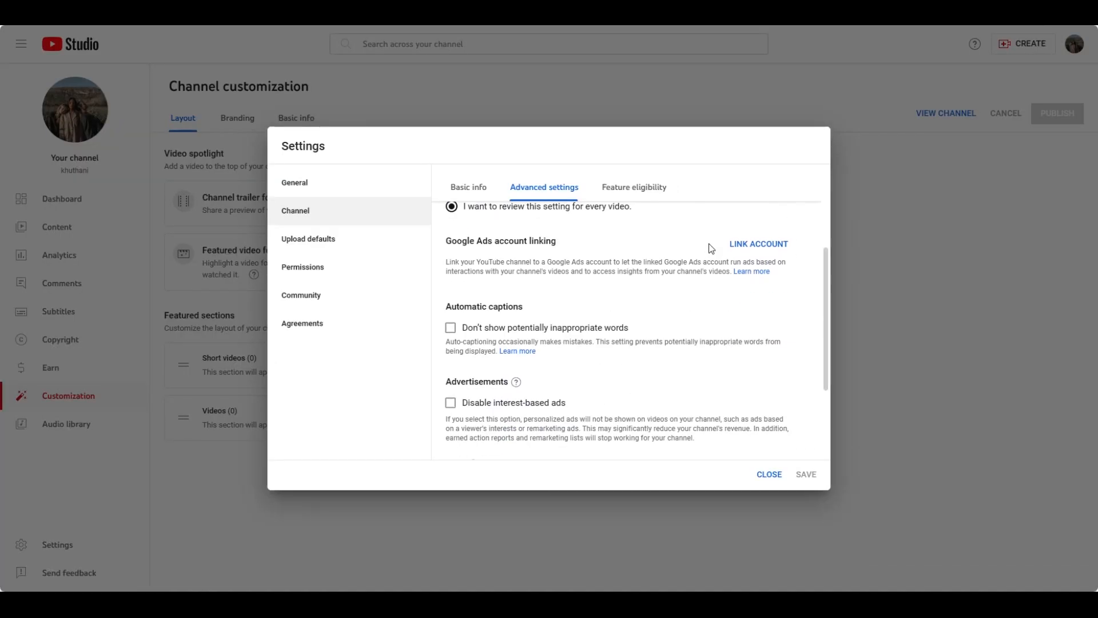
{"action": "scroll", "coordinate": [712, 249], "scroll_direction": "down", "scroll_amount": 3}
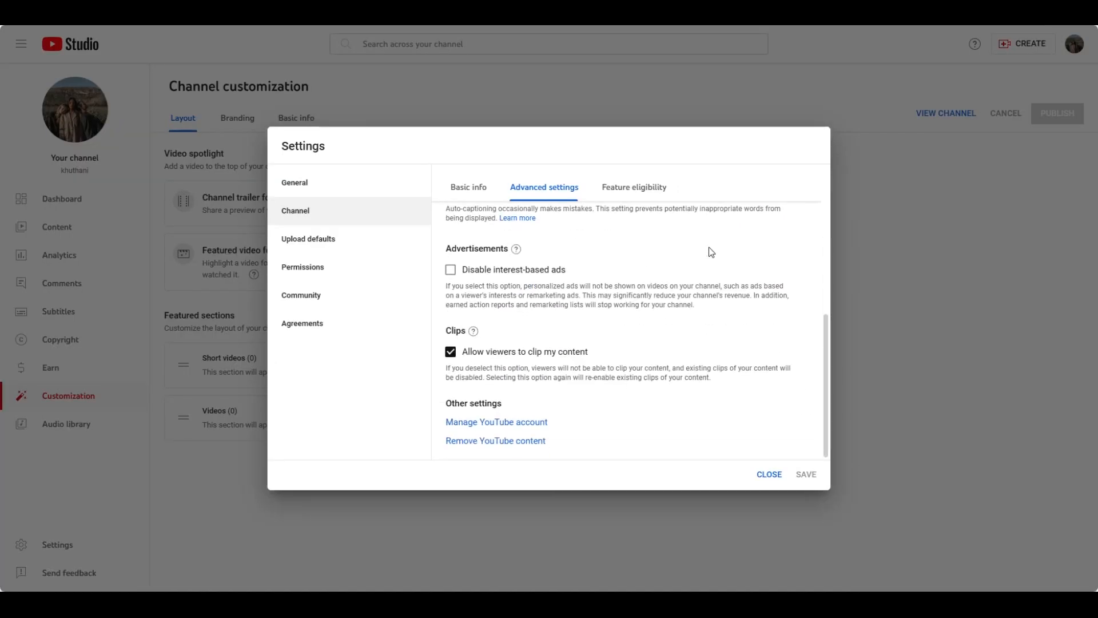
{"action": "scroll", "coordinate": [711, 295], "scroll_direction": "up", "scroll_amount": 5}
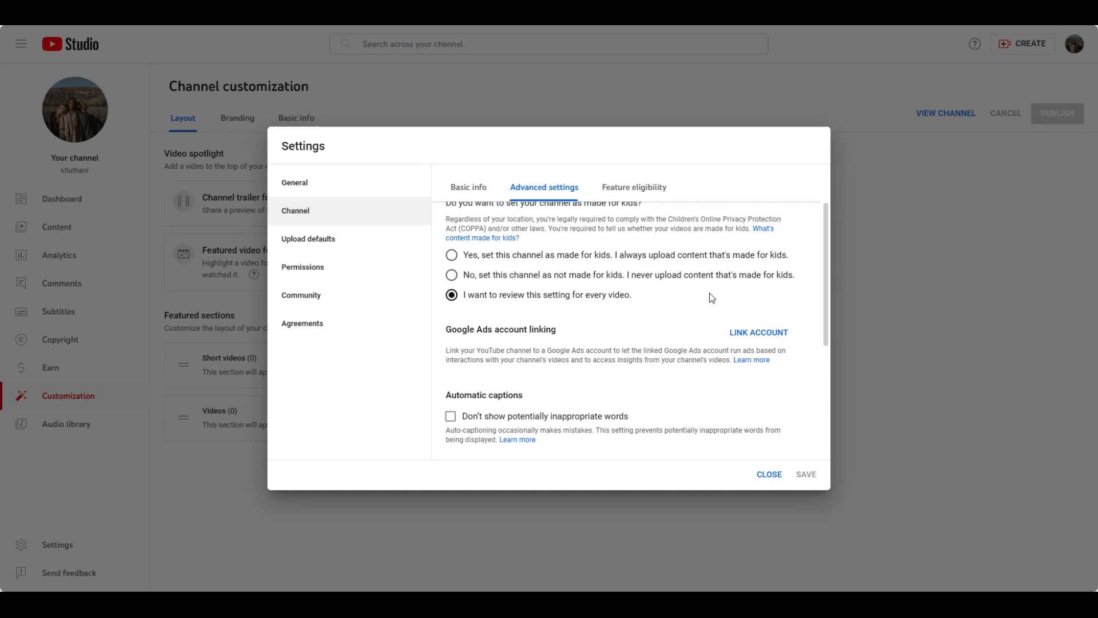
Set the default visibility for uploads to Public, leave the title, description and tags empty, and save the settings
{"action": "left_click", "coordinate": [308, 239]}
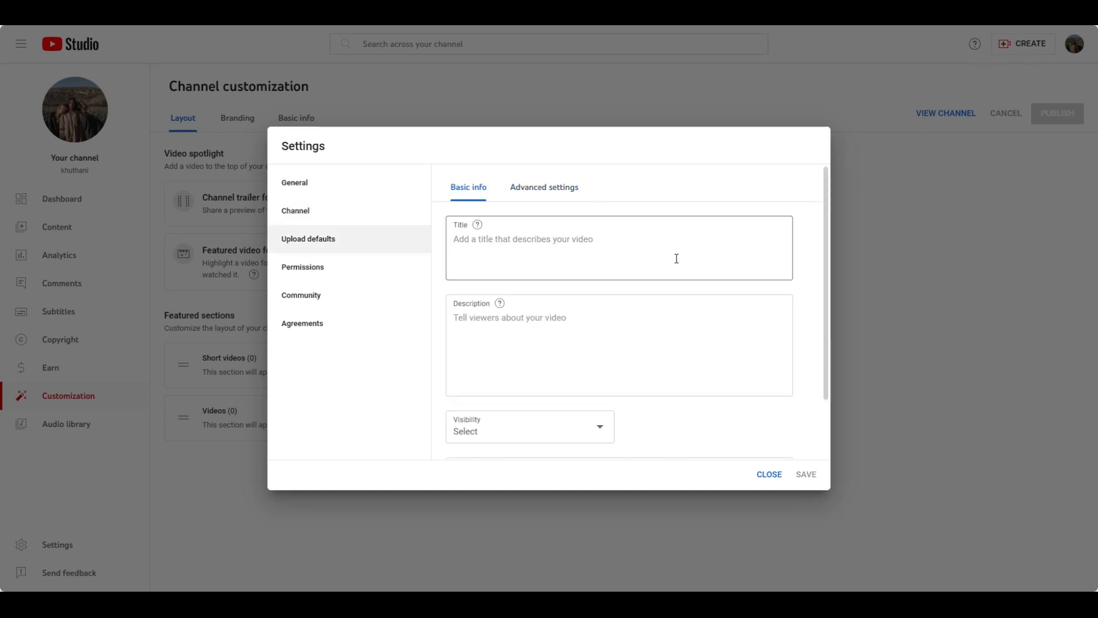
{"action": "scroll", "coordinate": [670, 309], "scroll_direction": "down", "scroll_amount": 1}
{"action": "scroll", "coordinate": [661, 297], "scroll_direction": "up", "scroll_amount": 1}
{"action": "scroll", "coordinate": [587, 236], "scroll_direction": "down", "scroll_amount": 1}
{"action": "scroll", "coordinate": [587, 236], "scroll_direction": "up", "scroll_amount": 1}
{"action": "scroll", "coordinate": [550, 327], "scroll_direction": "down", "scroll_amount": 2}
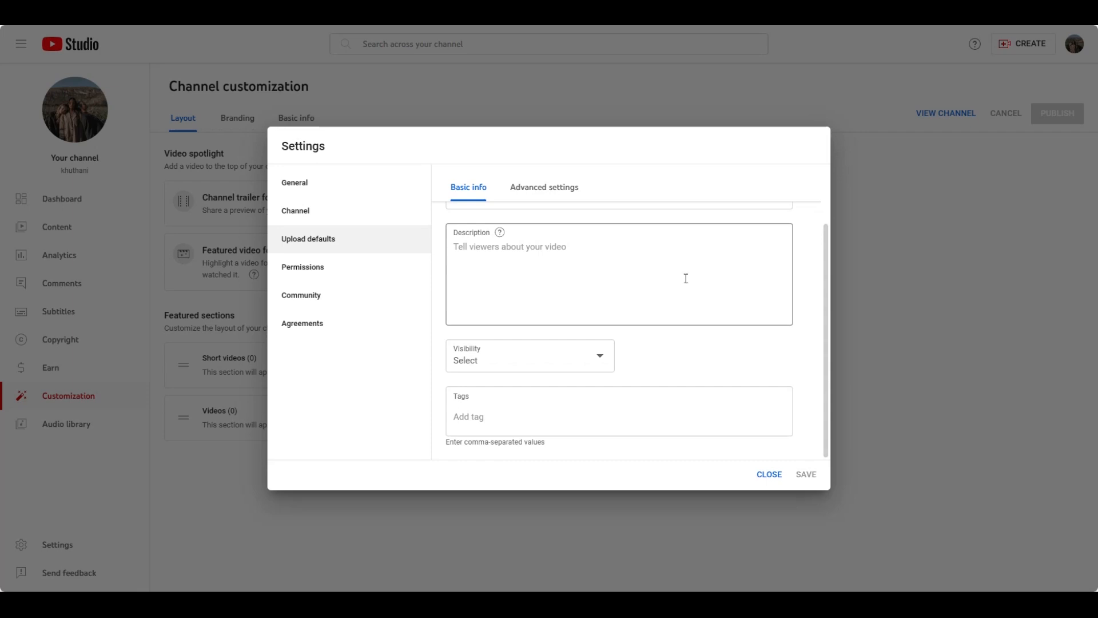
{"action": "left_click", "coordinate": [604, 366]}
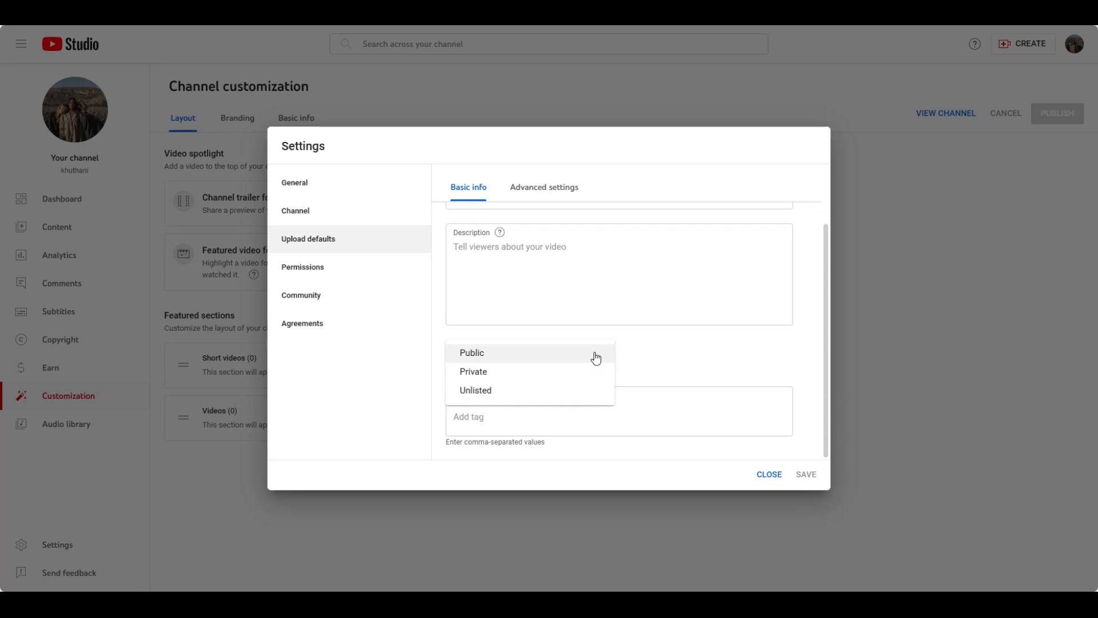
{"action": "left_click", "coordinate": [595, 356]}
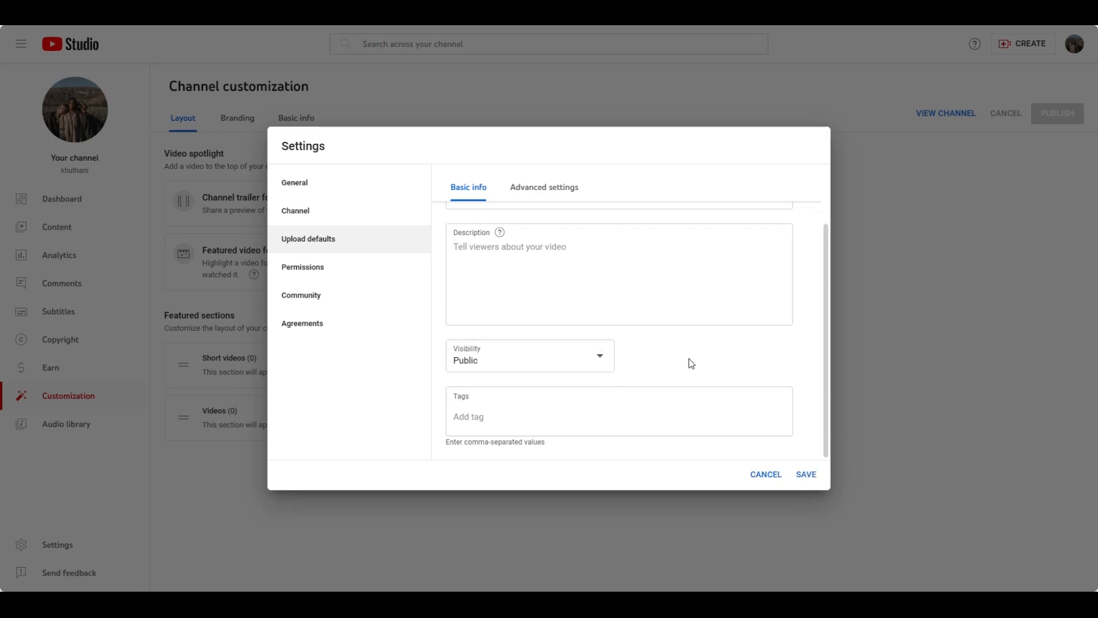
{"action": "left_click", "coordinate": [681, 414]}
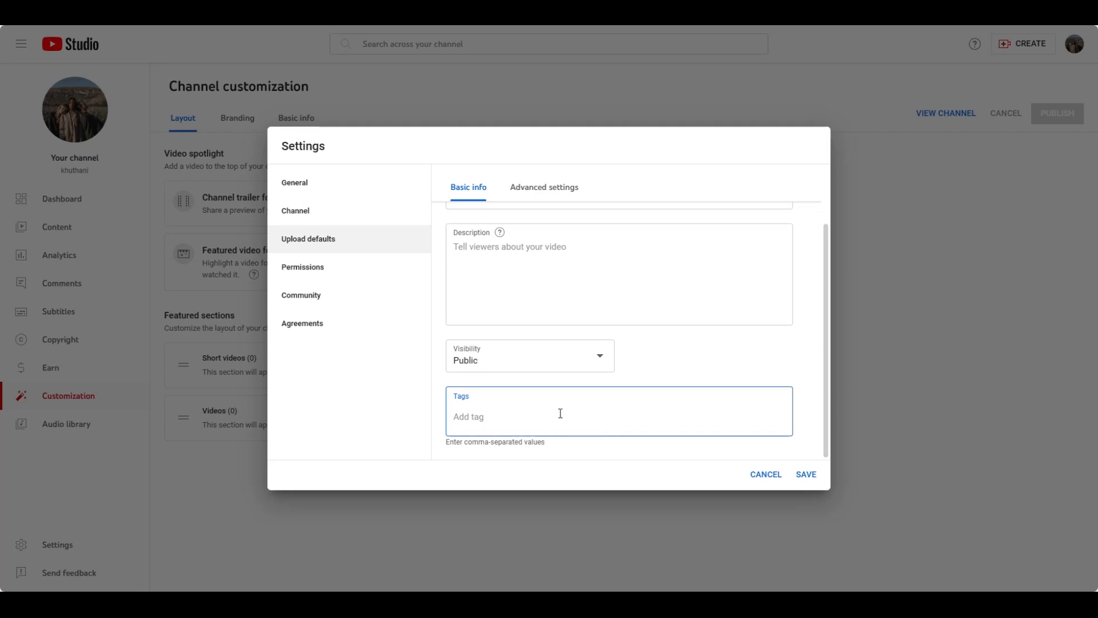
{"action": "left_click", "coordinate": [799, 475]}
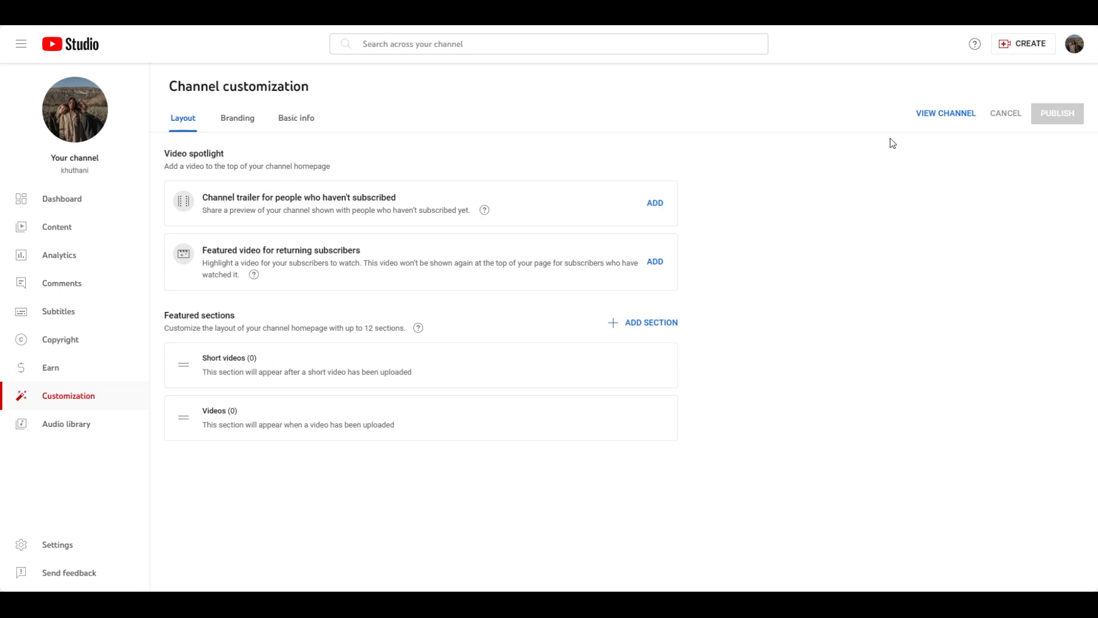
Open the public channel page and examine its banner, profile picture and home section
{"action": "left_click", "coordinate": [934, 116]}
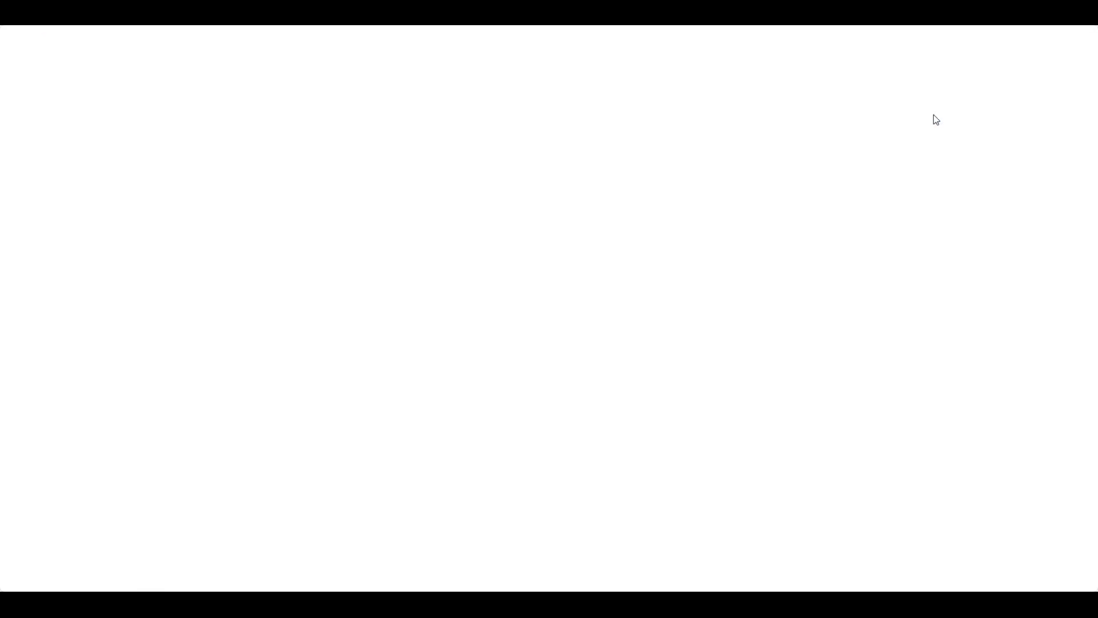
{"action": "scroll", "coordinate": [741, 397], "scroll_direction": "down", "scroll_amount": 3}
{"action": "scroll", "coordinate": [744, 408], "scroll_direction": "up", "scroll_amount": 3}
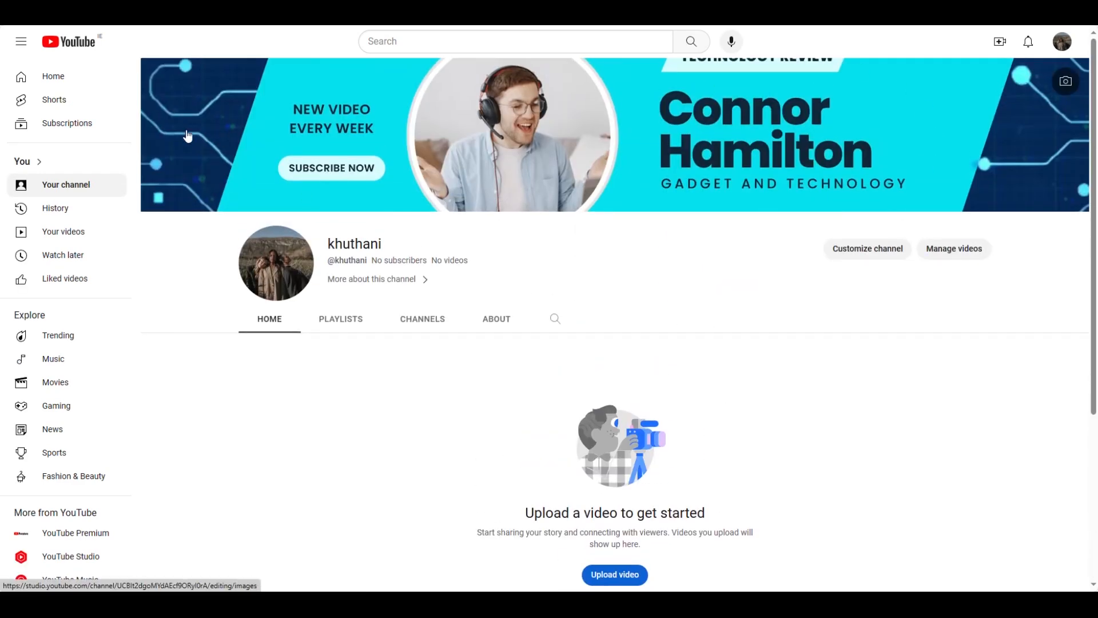
{"action": "scroll", "coordinate": [204, 445], "scroll_direction": "down", "scroll_amount": 3}
{"action": "scroll", "coordinate": [205, 444], "scroll_direction": "up", "scroll_amount": 3}
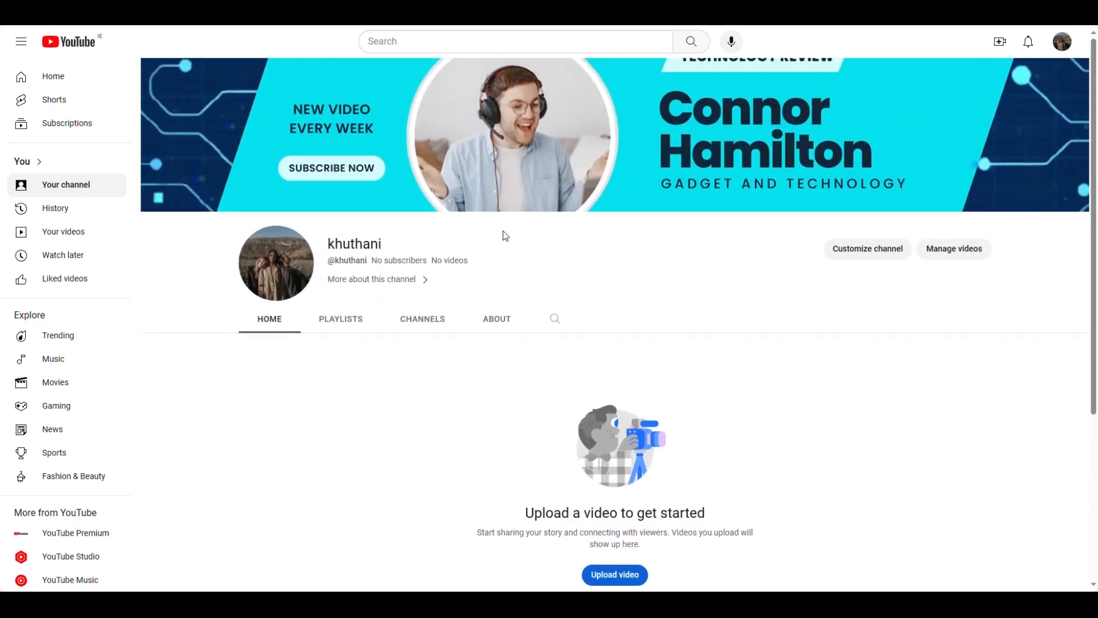